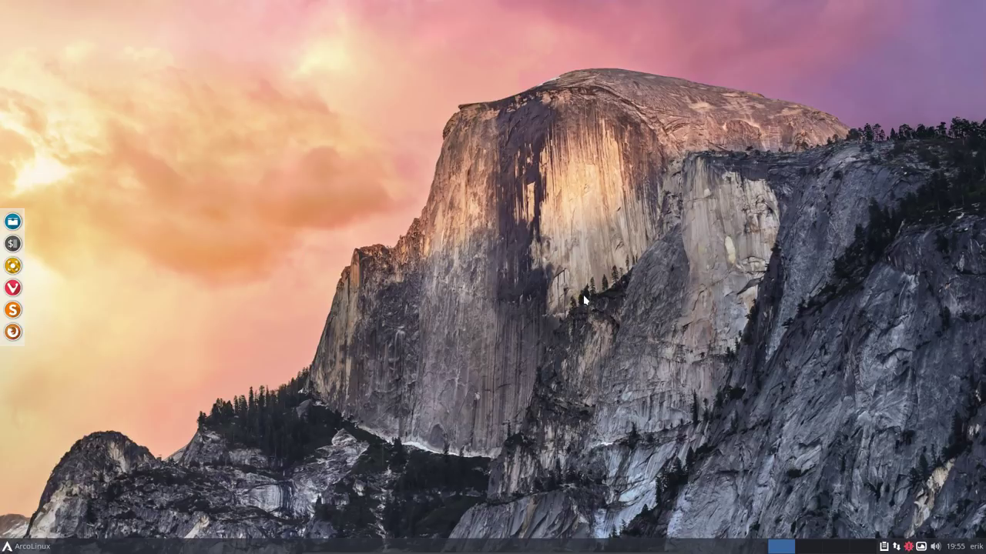
# Open a terminal and move its window clear of the desktop's centre
pyautogui.hotkey('ctrl', 'alt', 't')
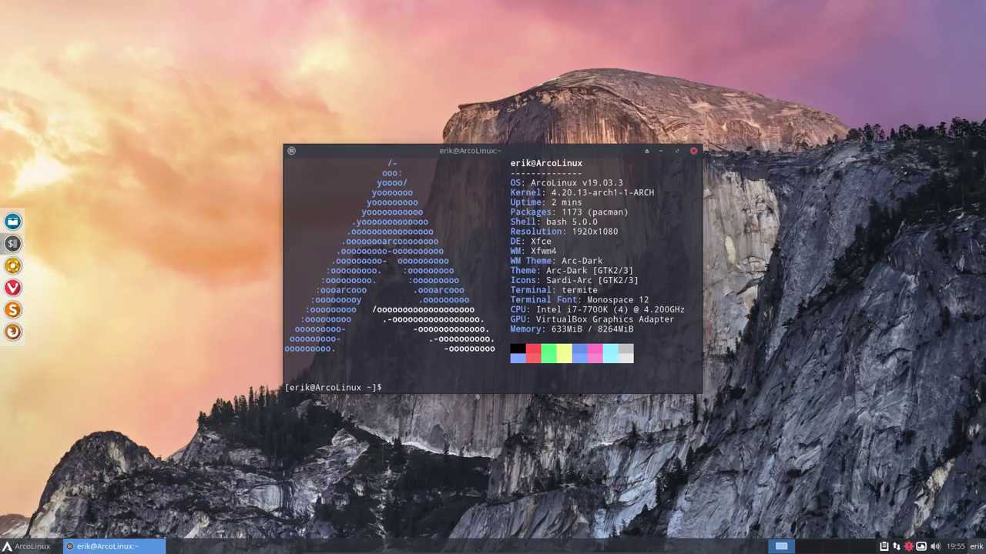
pyautogui.click(955, 546)
pyautogui.click(959, 305)
pyautogui.moveTo(601, 151); pyautogui.dragTo(823, 105)
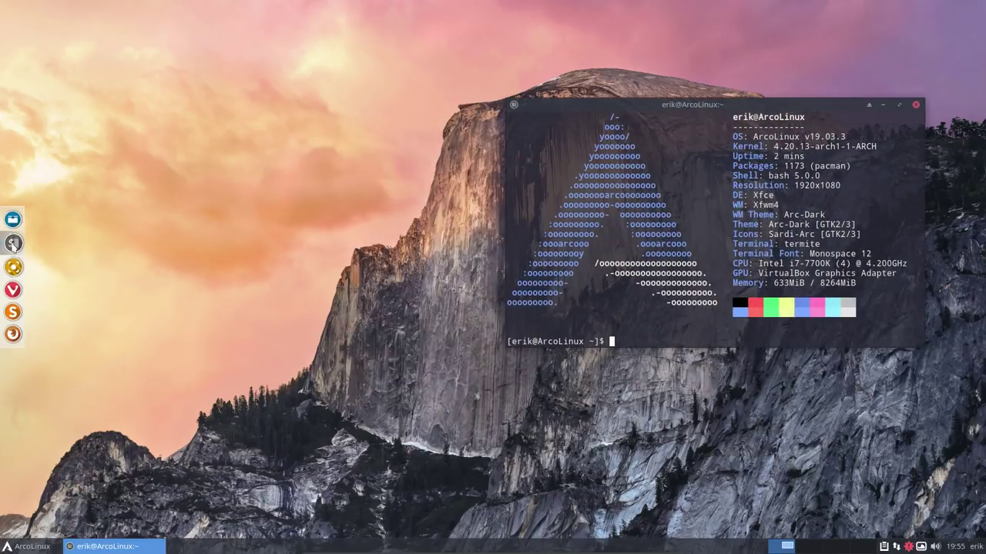
# Open the home folder in the file manager with hidden files shown and duplicate the .config folder there
pyautogui.click(12, 222)
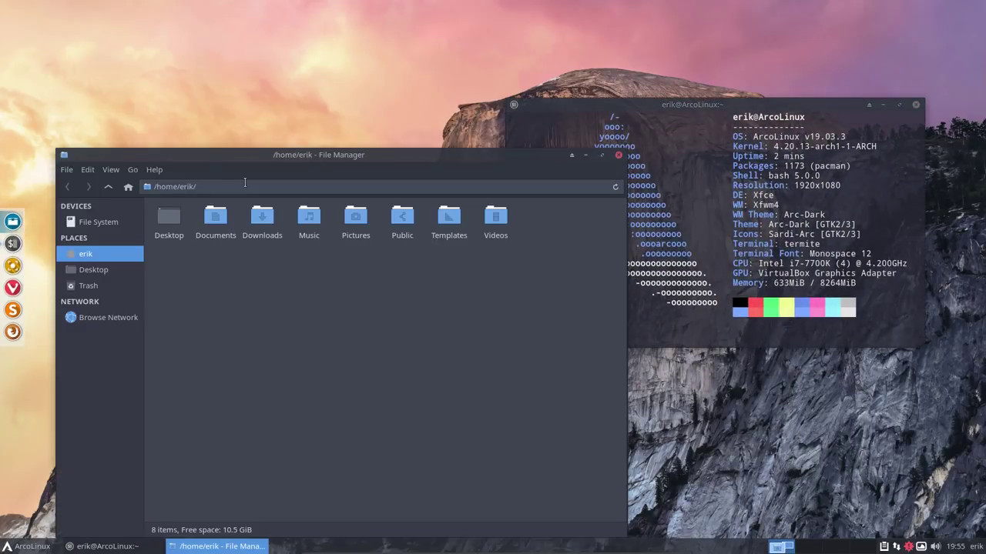
pyautogui.hotkey('ctrl', 'h')
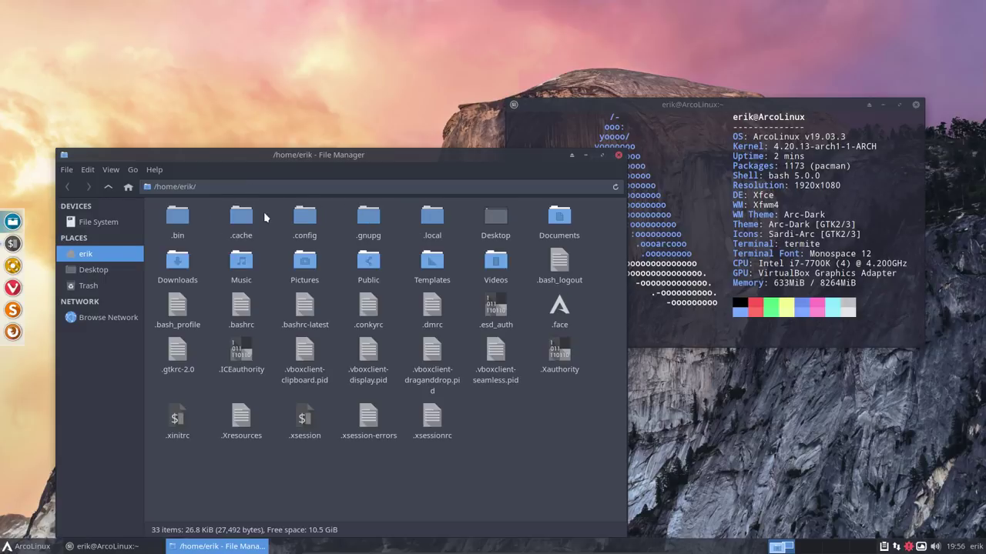
pyautogui.moveTo(318, 156); pyautogui.dragTo(318, 44)
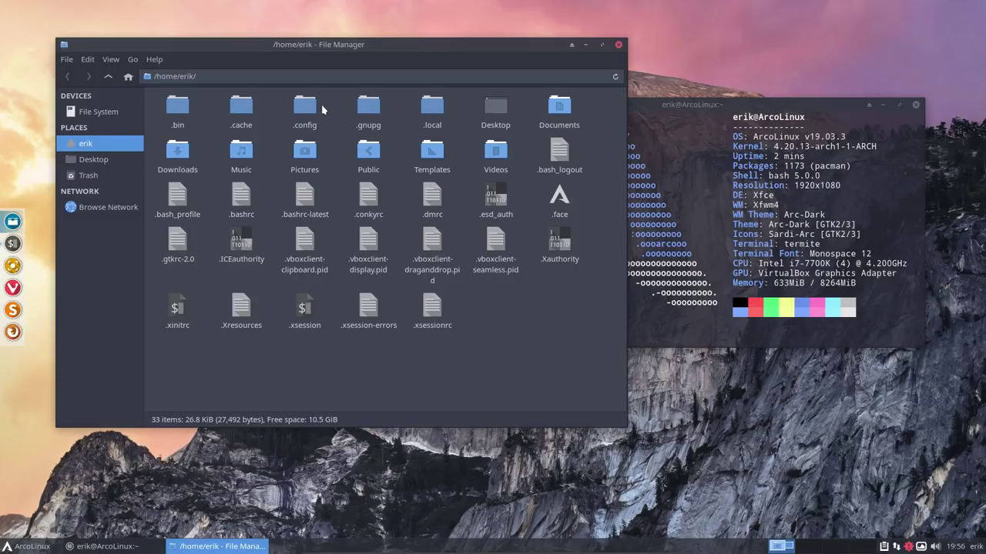
pyautogui.click(305, 107)
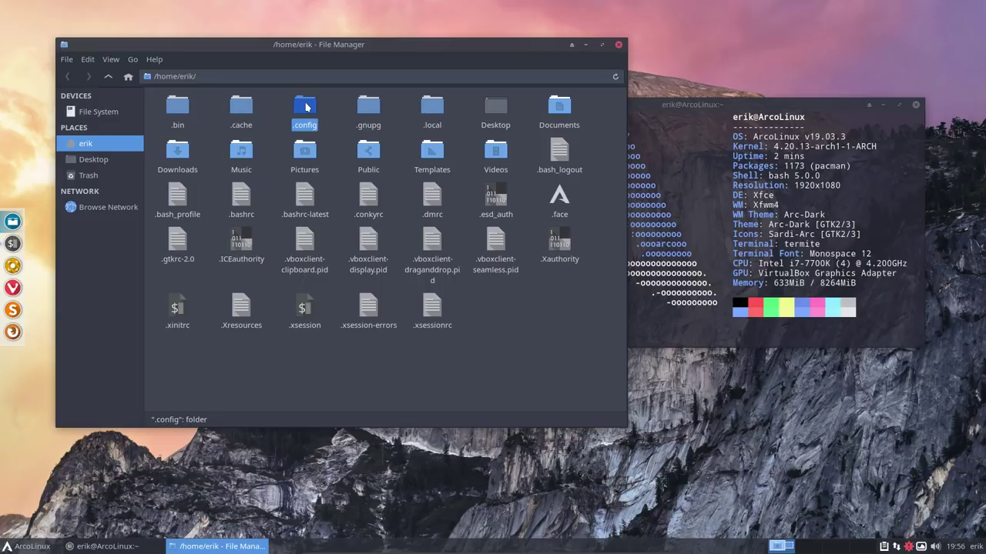
pyautogui.hotkey('ctrl', 'v')
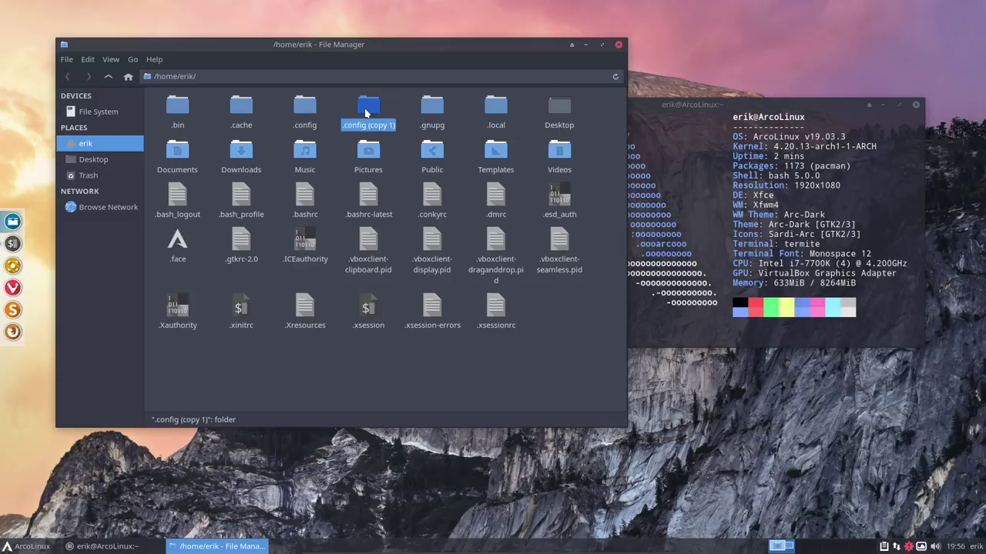
# Compare .config with its copy in Meld with identical items filtered out, then close the comparison
pyautogui.moveTo(275, 90); pyautogui.dragTo(368, 114)
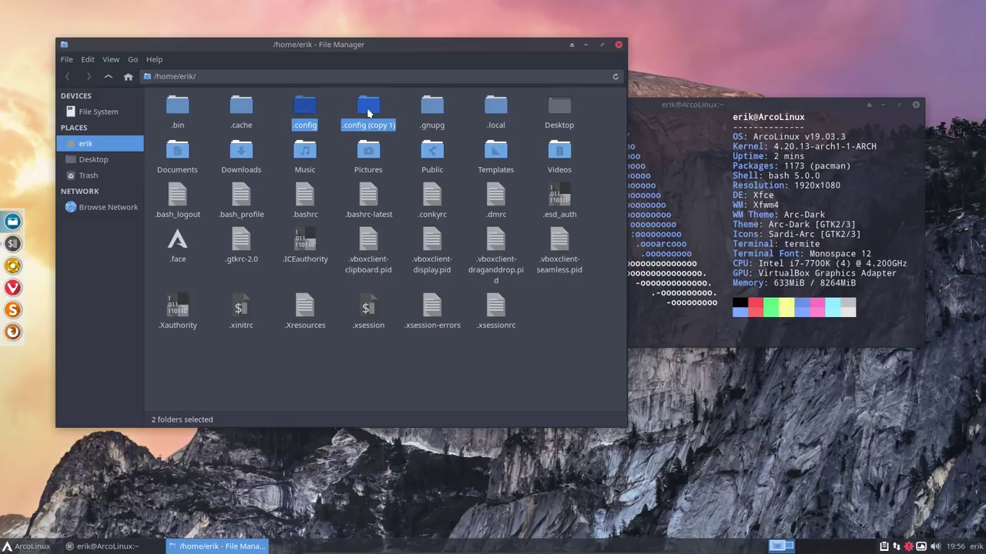
pyautogui.rightClick(368, 113)
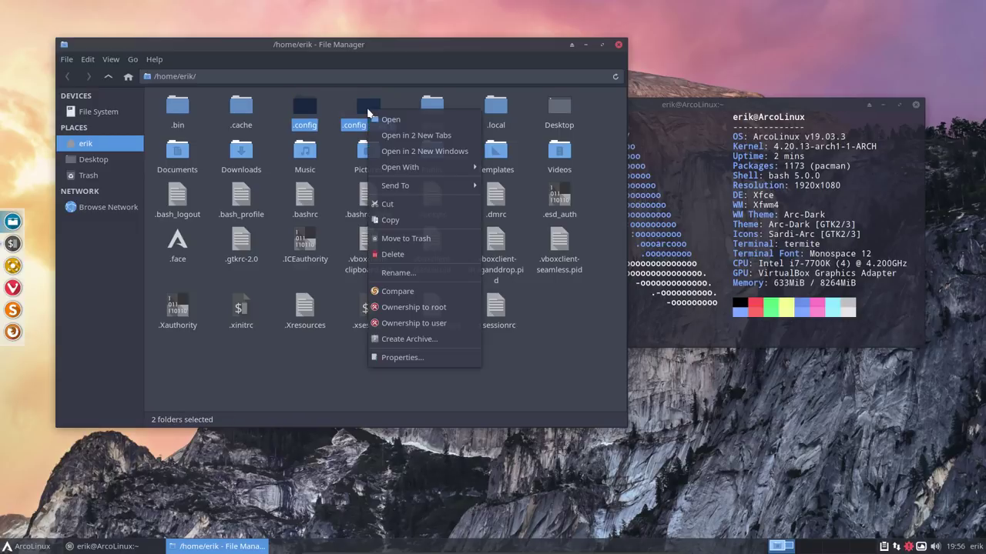
pyautogui.click(412, 291)
pyautogui.moveTo(561, 325); pyautogui.dragTo(359, 101)
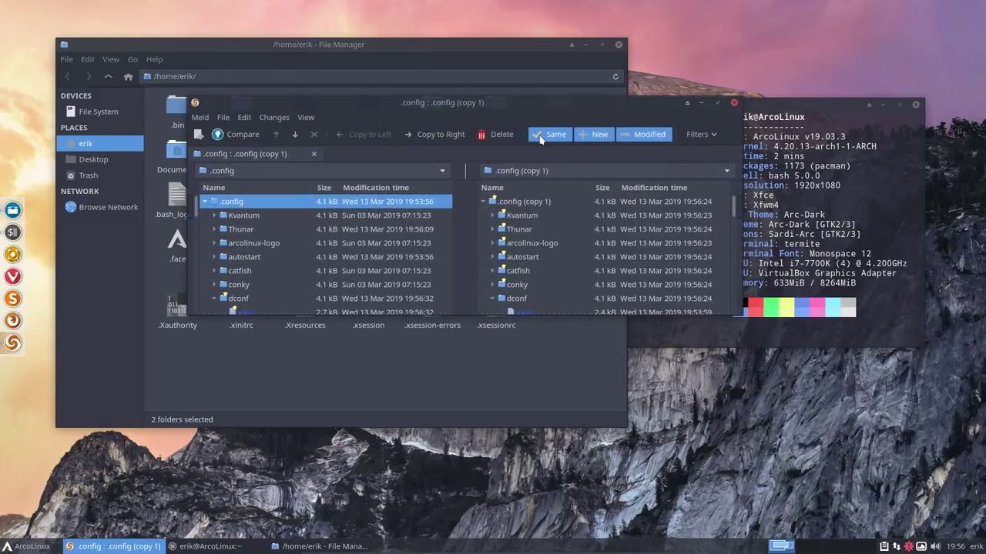
pyautogui.click(543, 136)
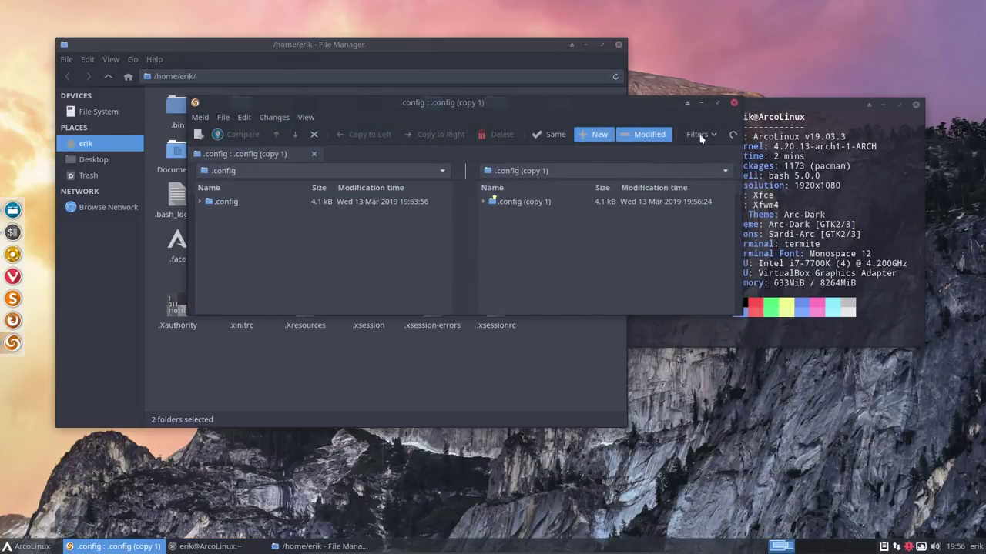
pyautogui.click(733, 103)
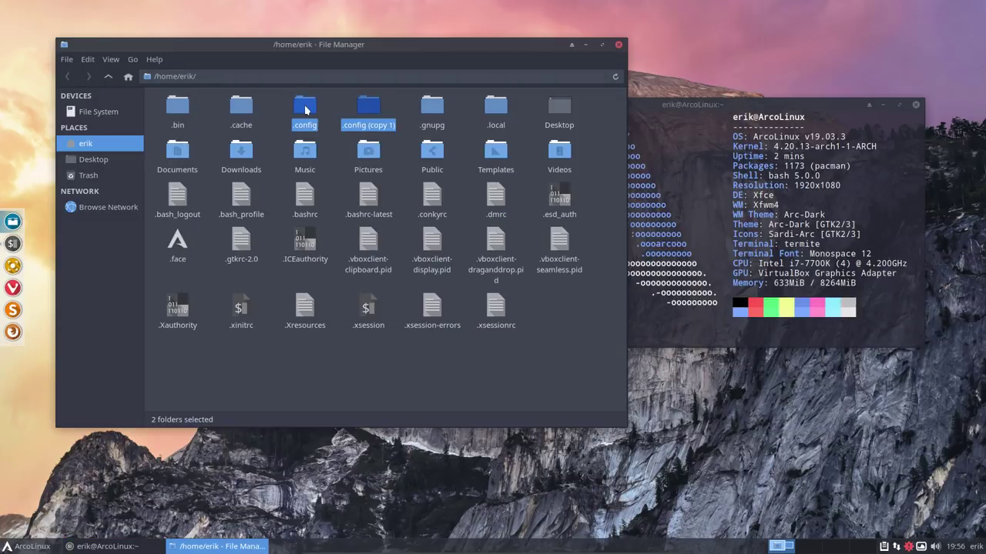
# Browse to /etc from the file system root and bookmark its skel folder among the file manager's places
pyautogui.click(390, 108)
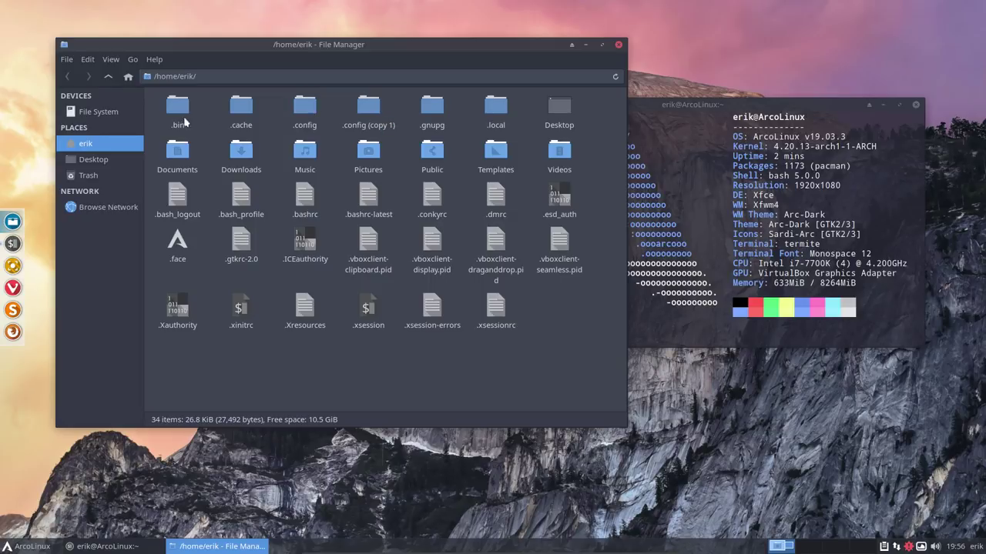
pyautogui.click(111, 115)
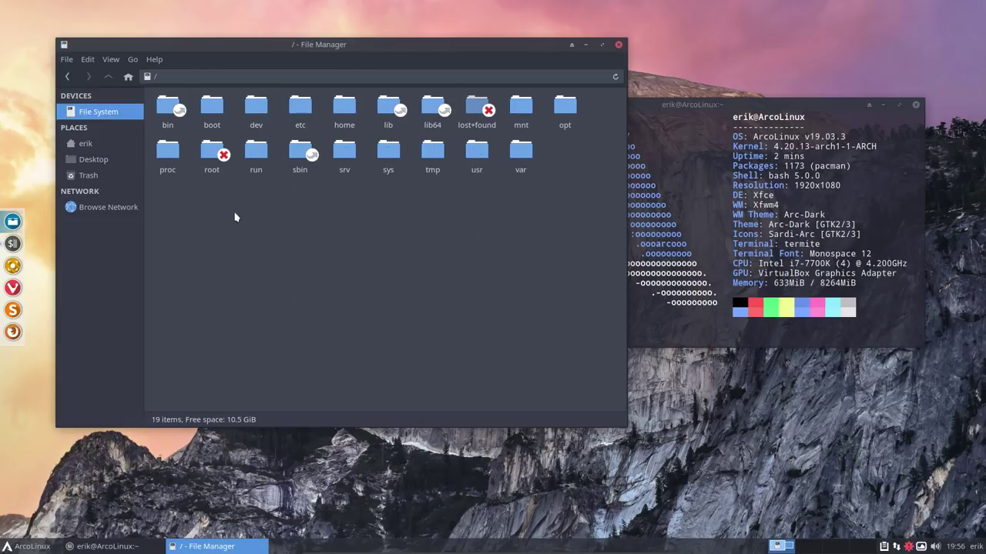
pyautogui.doubleClick(300, 109)
pyautogui.write('s')
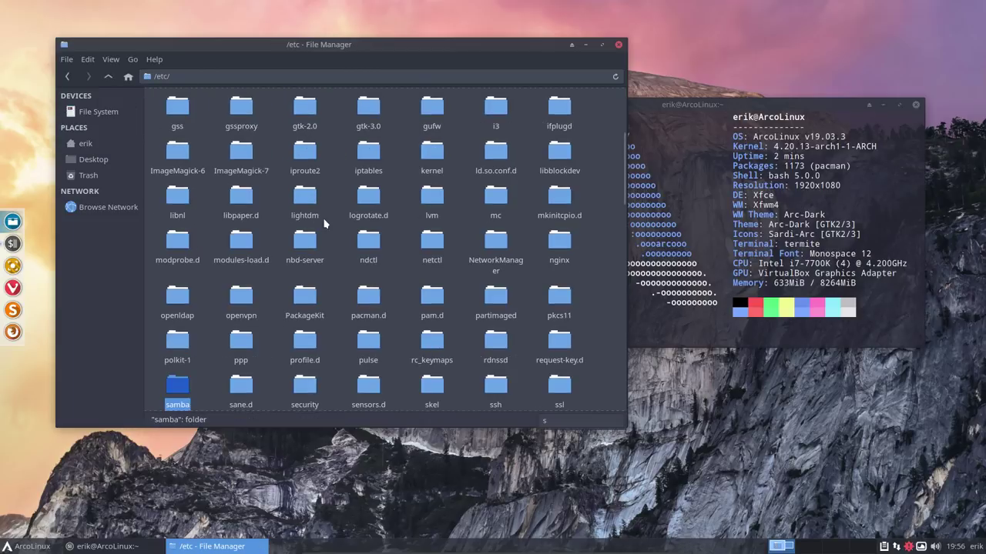
pyautogui.click(435, 389)
pyautogui.moveTo(435, 389); pyautogui.dragTo(100, 190)
# Review the contents of the bookmarked skel folder, then return to the home folder
pyautogui.click(91, 191)
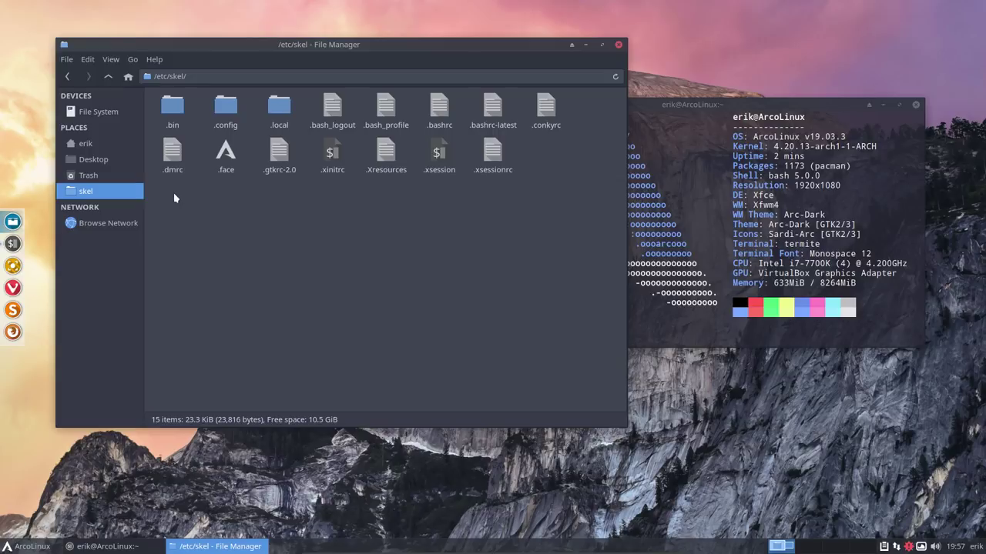
pyautogui.moveTo(169, 197); pyautogui.dragTo(571, 92)
pyautogui.click(116, 144)
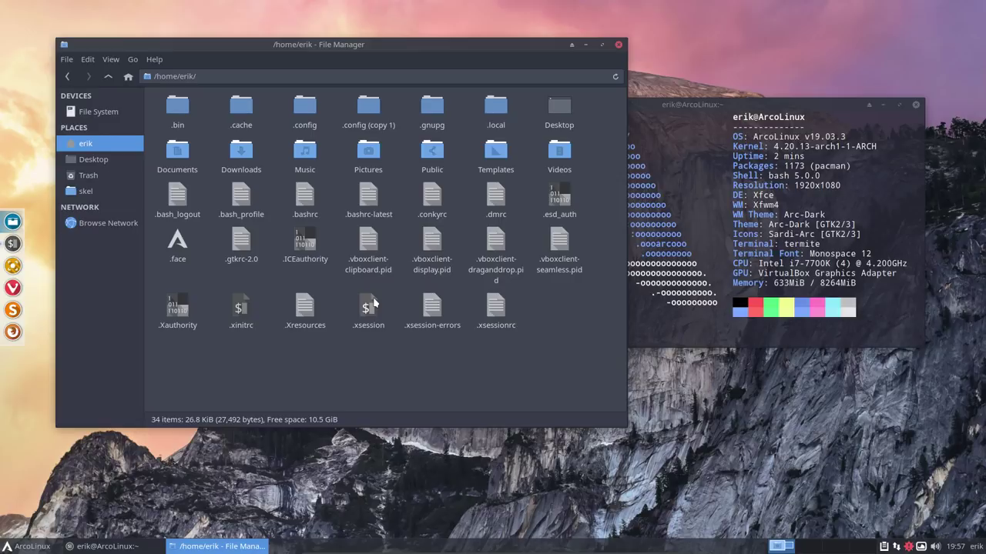
# List all shell aliases in the terminal with the alias command and maximize the window
pyautogui.moveTo(721, 108); pyautogui.dragTo(761, 106)
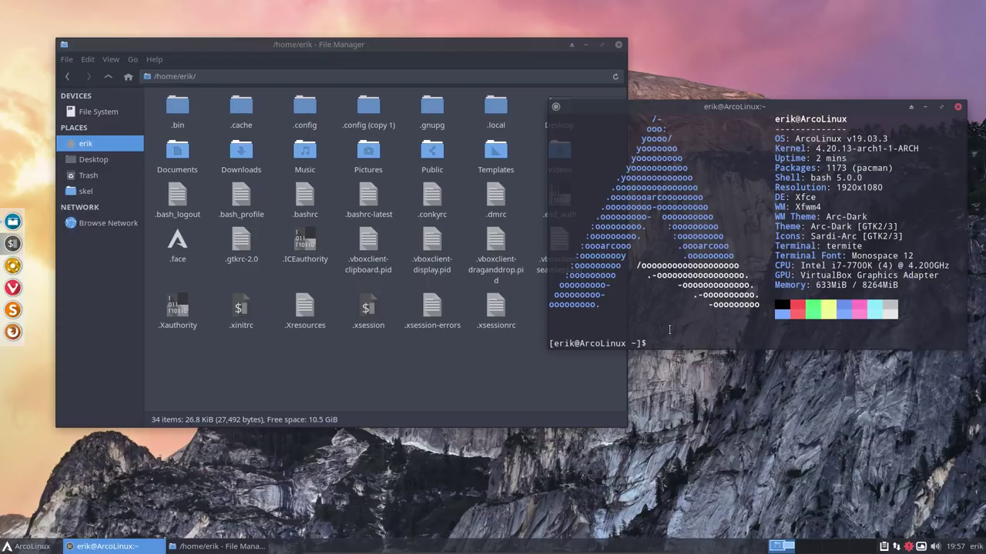
pyautogui.write('alias')
pyautogui.press('Return')
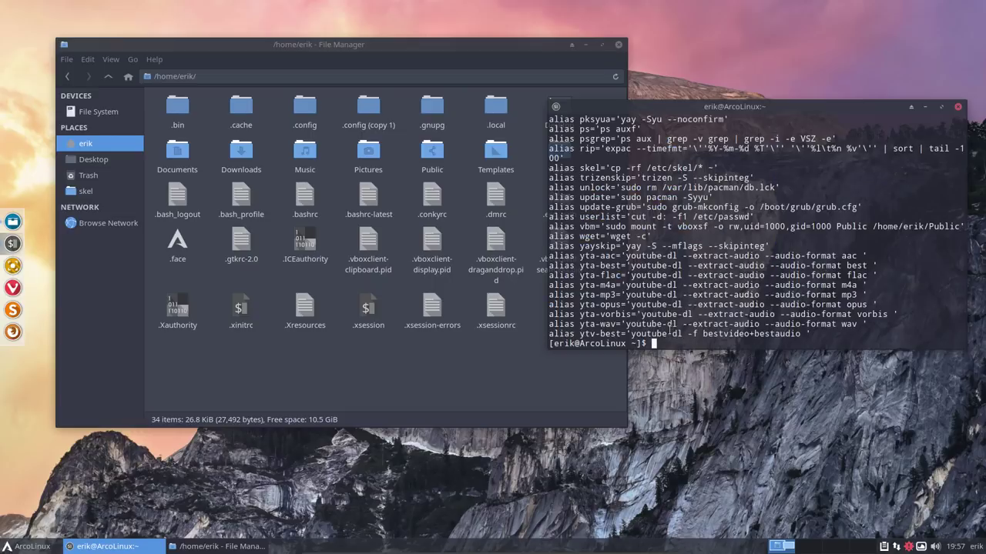
pyautogui.doubleClick(798, 101)
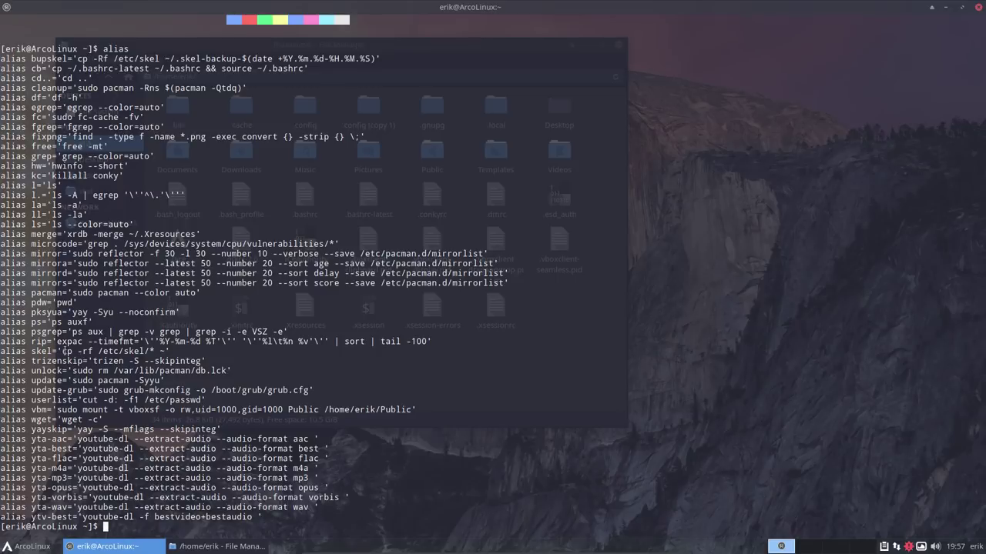
# Examine the definitions of the skel and bupskel aliases, then close the terminal
pyautogui.moveTo(62, 351); pyautogui.dragTo(151, 351)
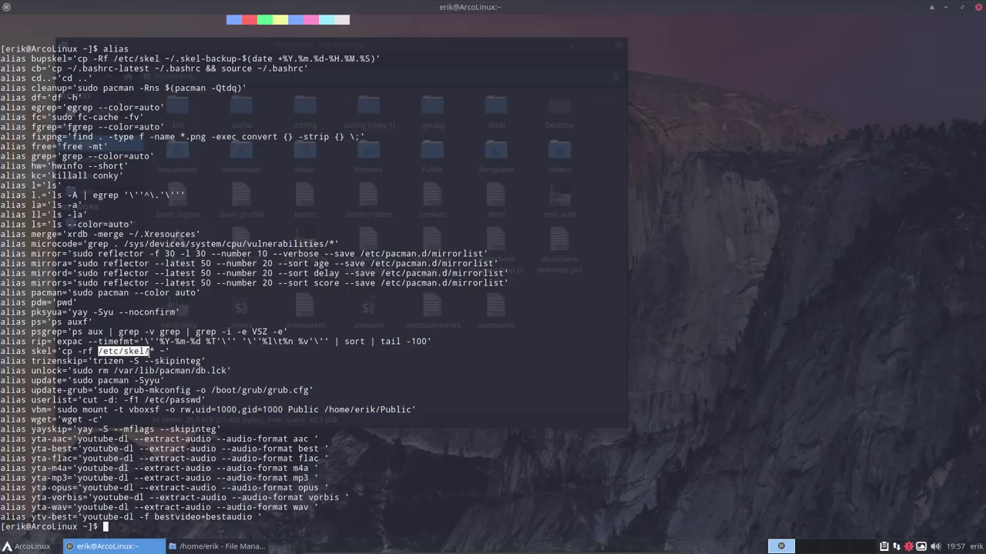
pyautogui.click(152, 351)
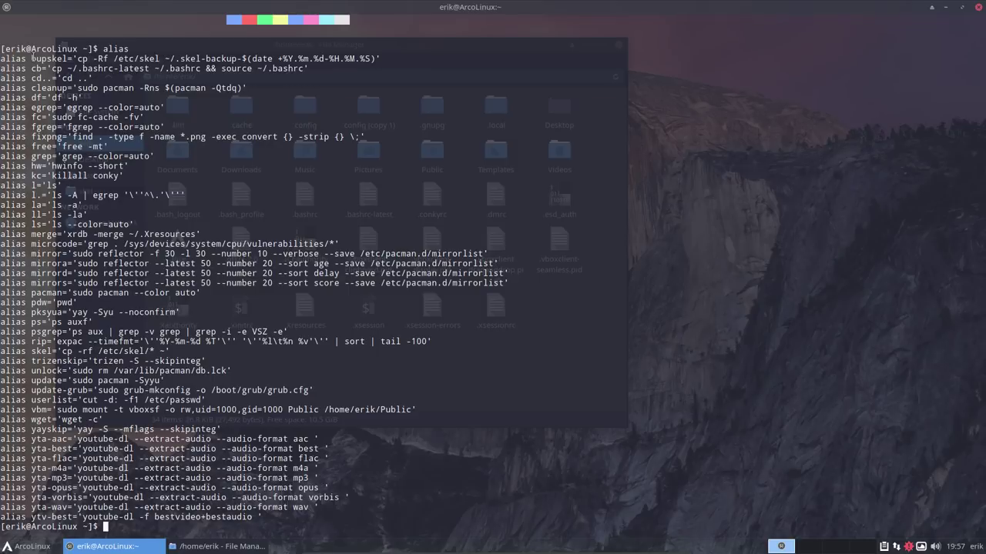
pyautogui.moveTo(32, 59); pyautogui.dragTo(67, 59)
pyautogui.moveTo(77, 58); pyautogui.dragTo(160, 59)
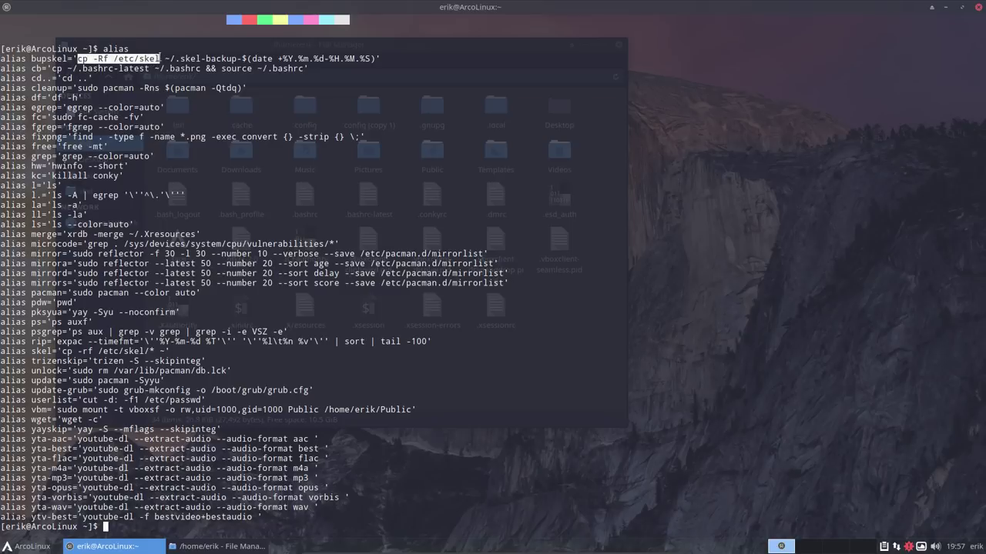
pyautogui.click(178, 58)
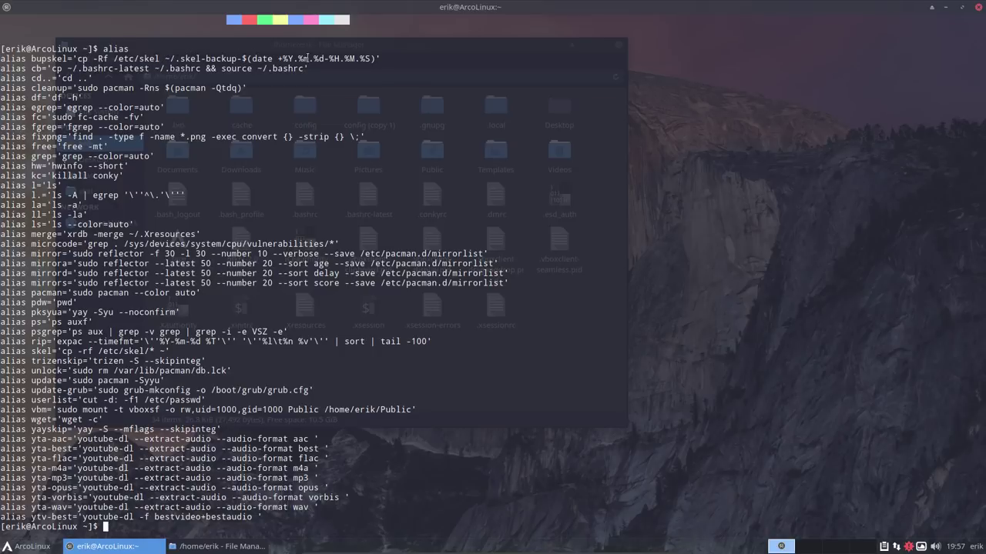
pyautogui.click(977, 9)
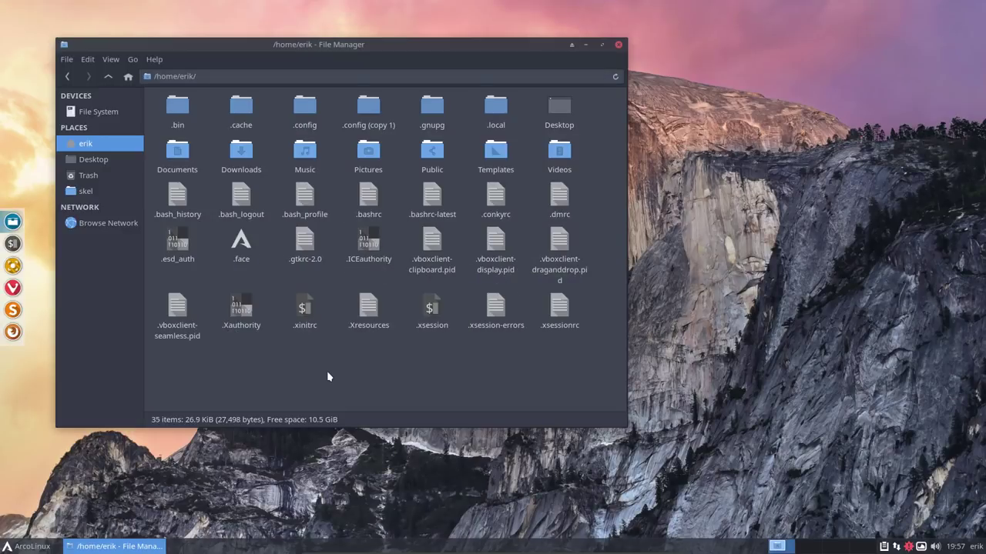
# Back up /etc/skel to the home folder by running bupskel in a new terminal, then close the terminal
pyautogui.hotkey('ctrl', 'alt', 't')
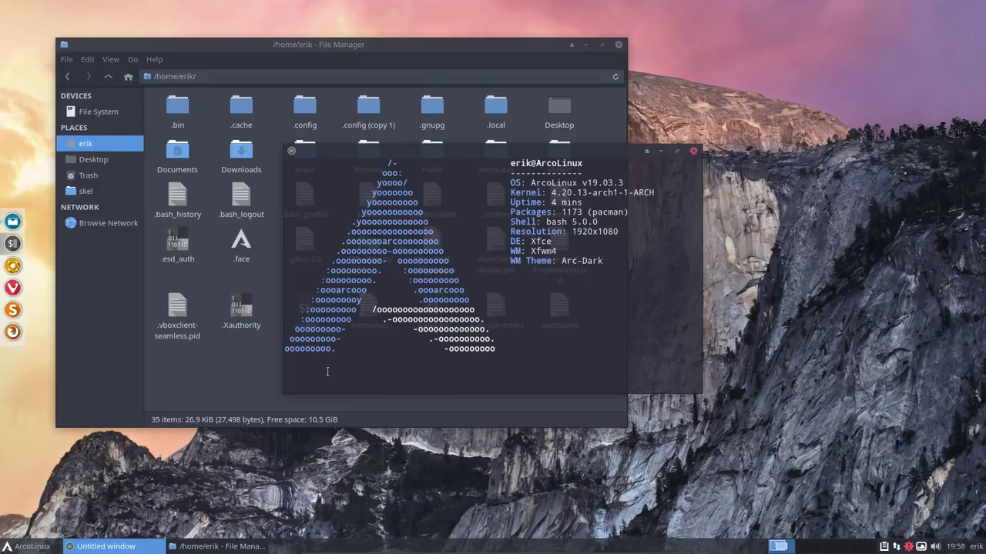
pyautogui.write('bupskel')
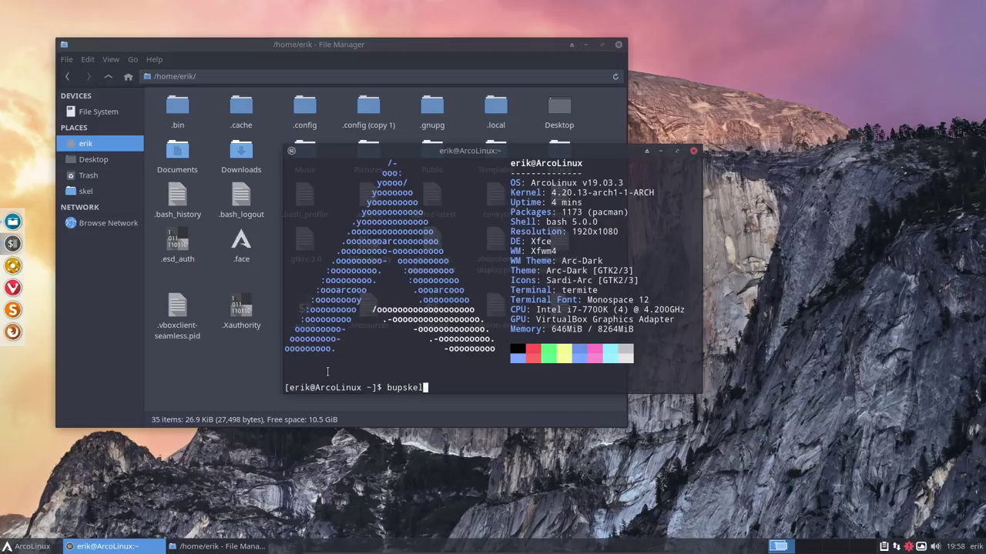
pyautogui.press('Return')
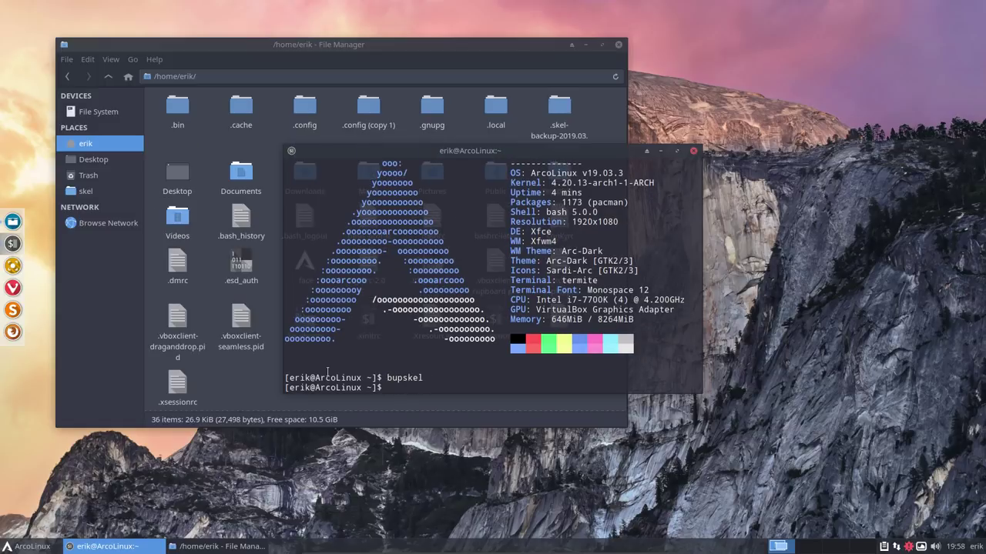
pyautogui.click(693, 151)
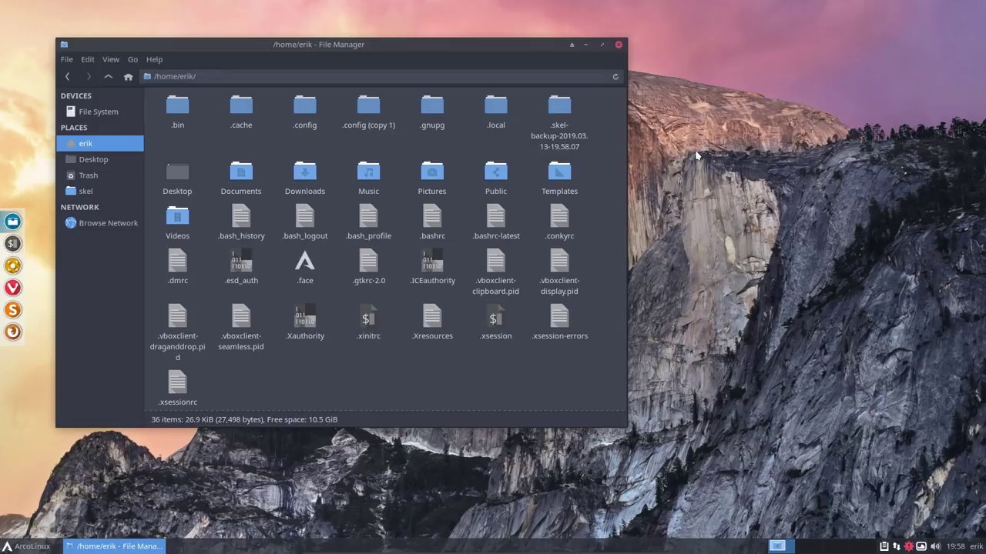
# Inspect the contents of the dated .skel-backup folder in the home folder, then close the file manager
pyautogui.click(561, 111)
pyautogui.doubleClick(560, 111)
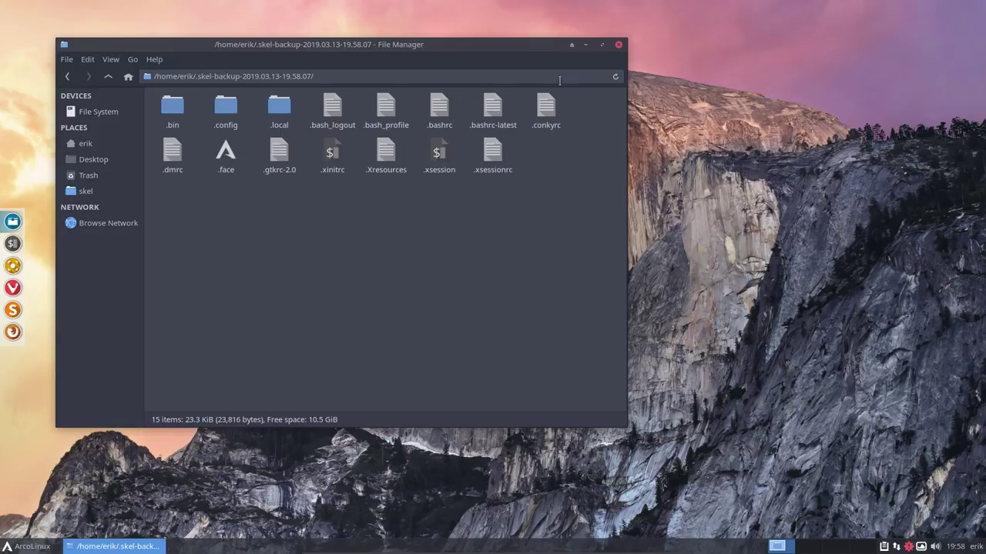
pyautogui.click(619, 46)
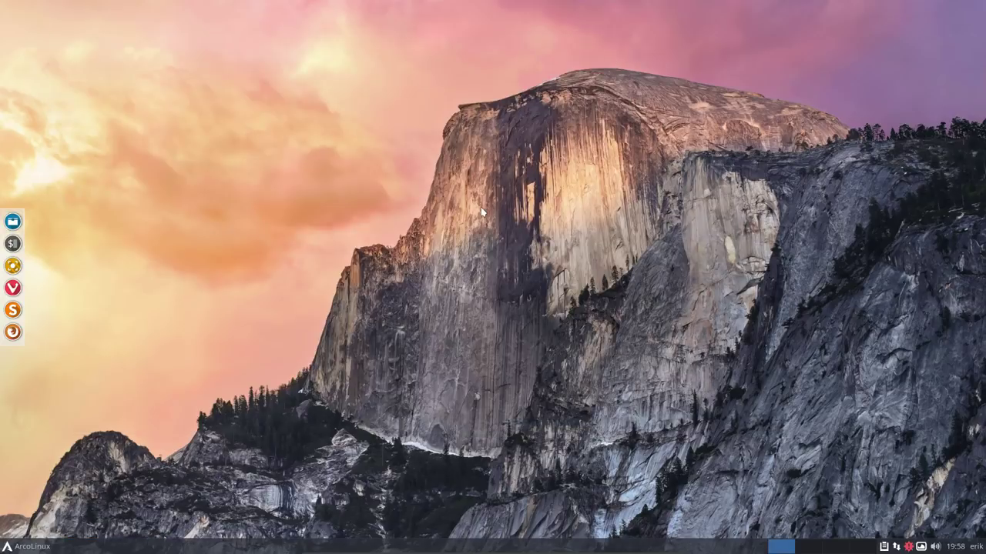
# Start a full system upgrade by running update in a new terminal, entering the sudo password and accepting the xorg-mkfontscale replacement and installation
pyautogui.hotkey('ctrl', 'alt', 't')
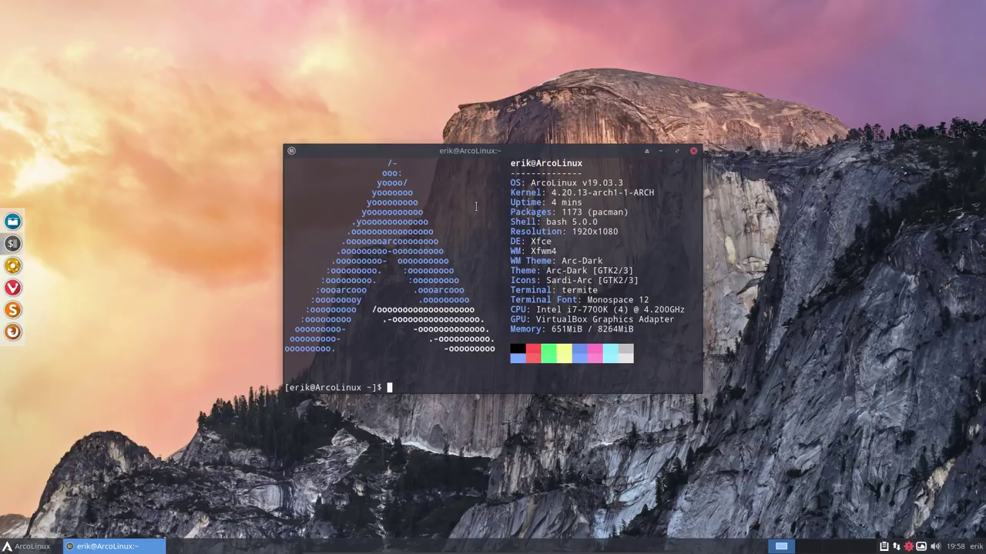
pyautogui.write('updt')
pyautogui.press('BackSpace')
pyautogui.write('ate')
pyautogui.press('Return')
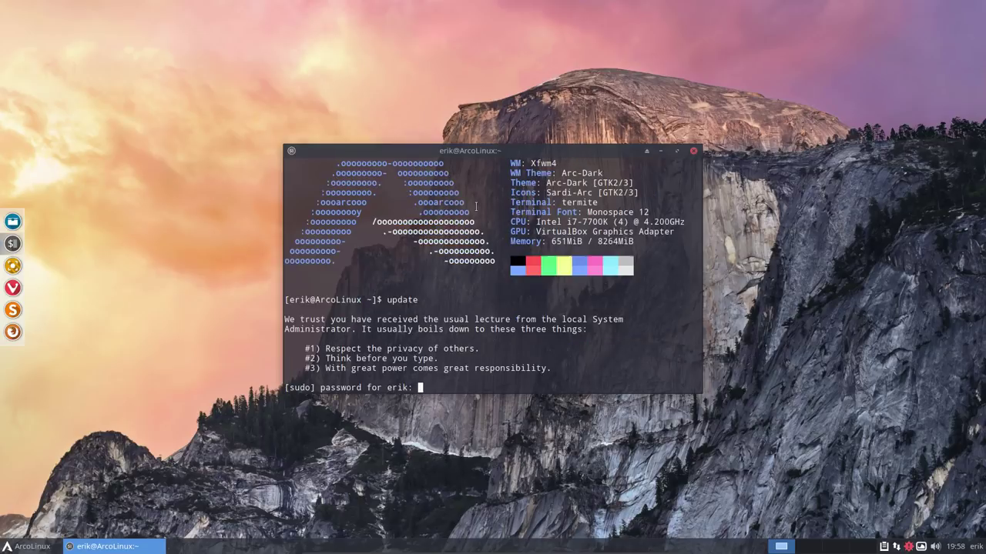
pyautogui.press('Return')
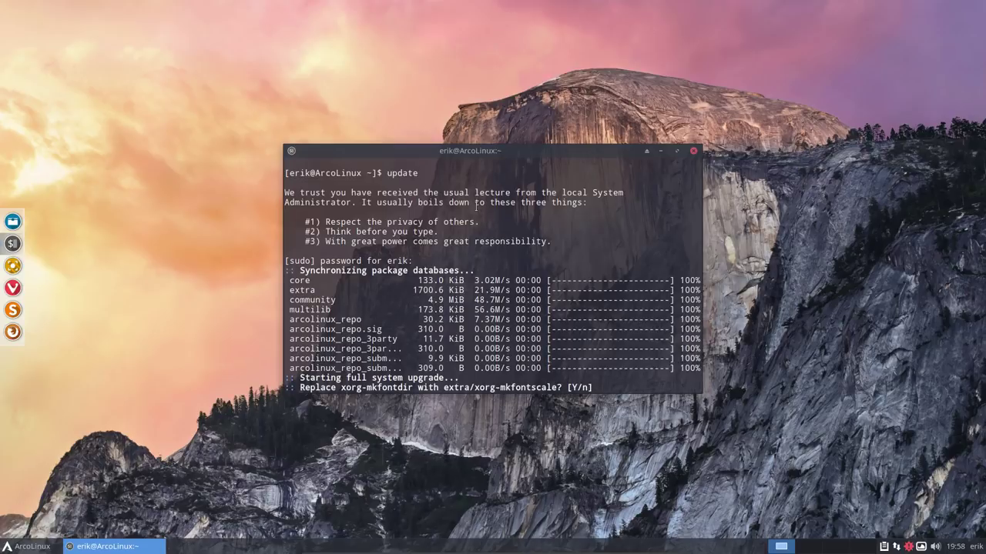
pyautogui.press('Return')
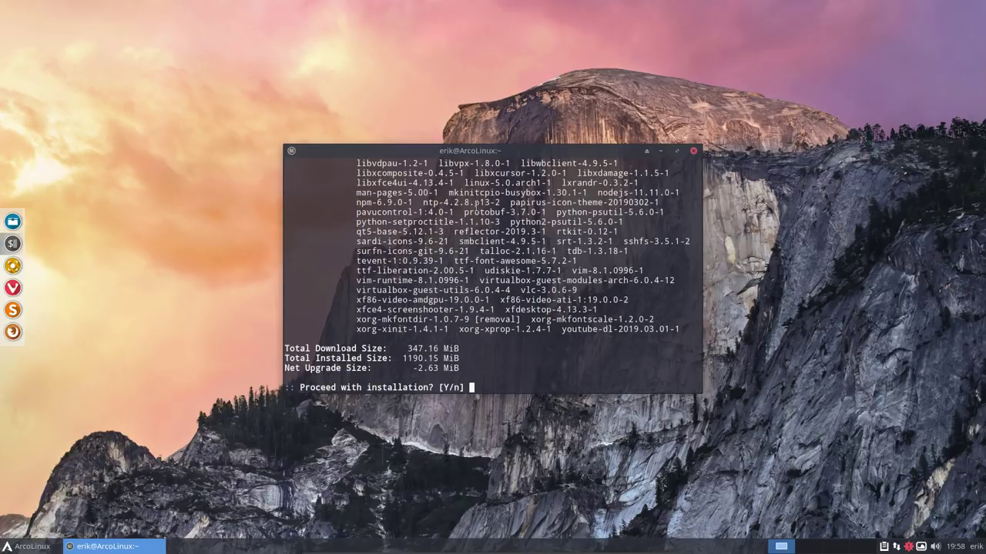
pyautogui.press('Return')
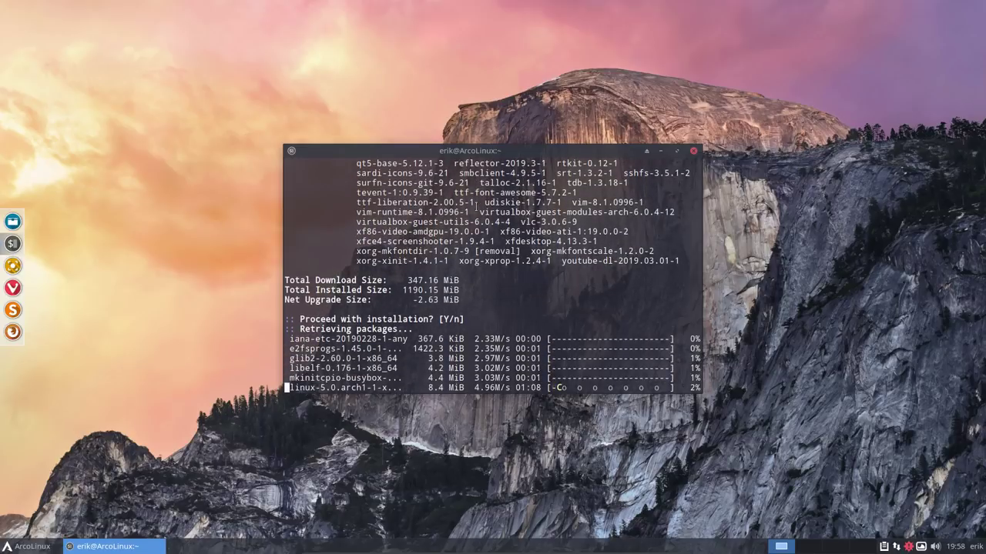
# Maximize the terminal and review the list of packages being upgraded, from the ArcoLinux packages to the remaining ones
pyautogui.doubleClick(505, 152)
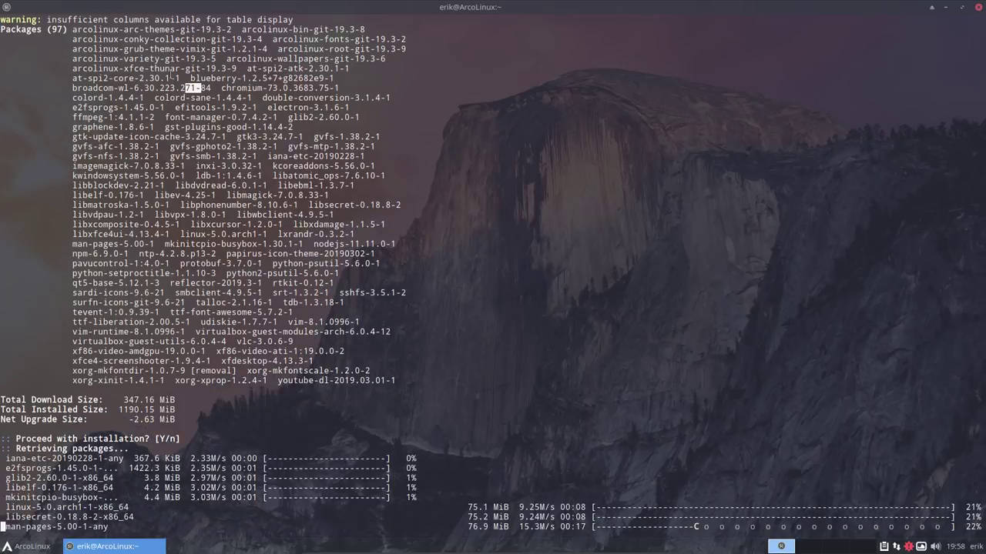
pyautogui.scroll(6, 98, 19)
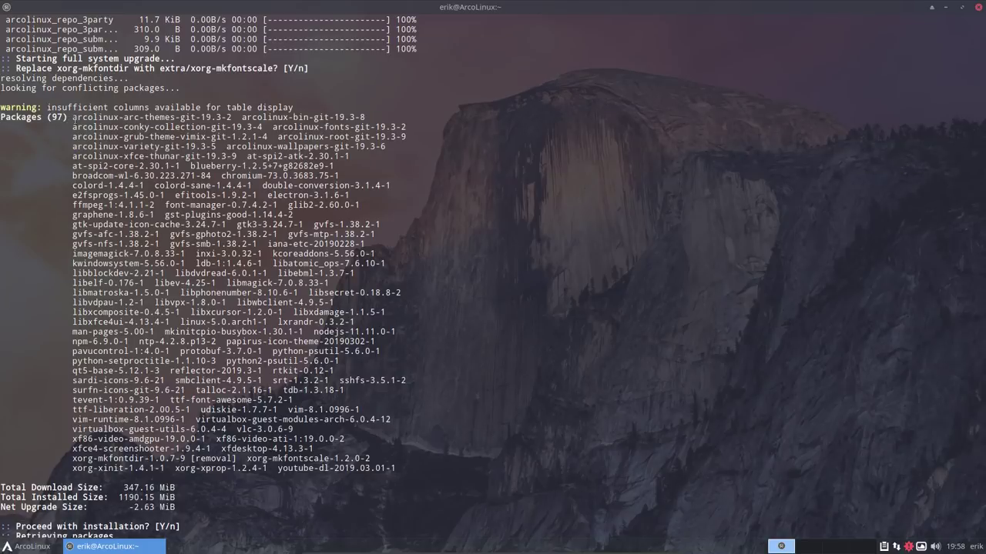
pyautogui.moveTo(73, 117); pyautogui.dragTo(202, 146)
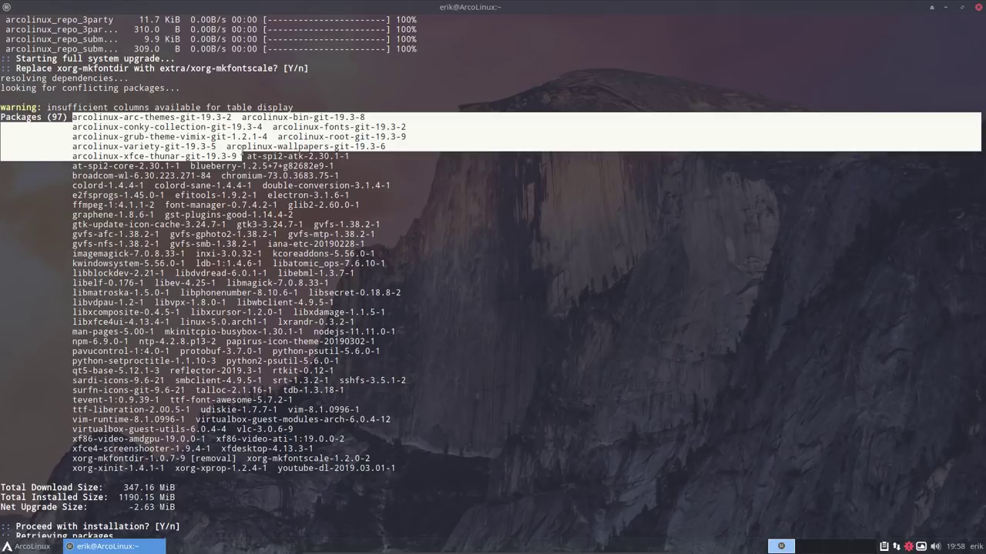
pyautogui.moveTo(245, 156); pyautogui.dragTo(395, 470)
pyautogui.click(395, 471)
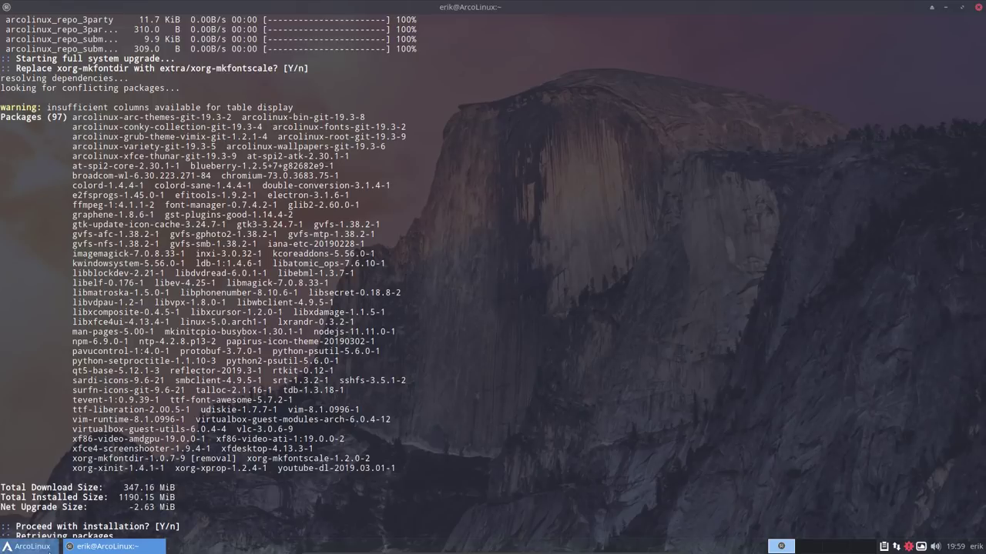
# Open the Vivaldi browser and agree to store passwords unencrypted with a blank keyring password
pyautogui.click(29, 546)
pyautogui.press('Escape')
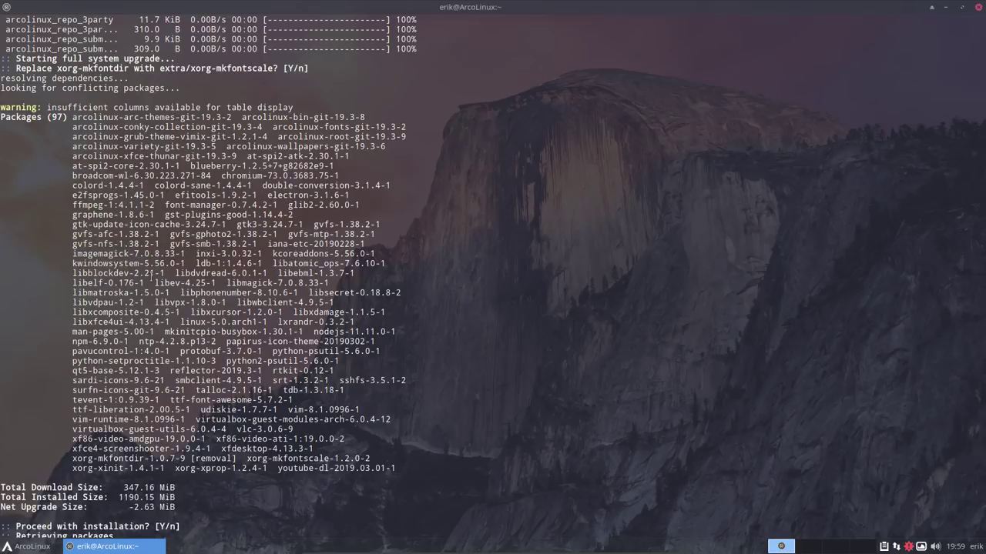
pyautogui.click(696, 316)
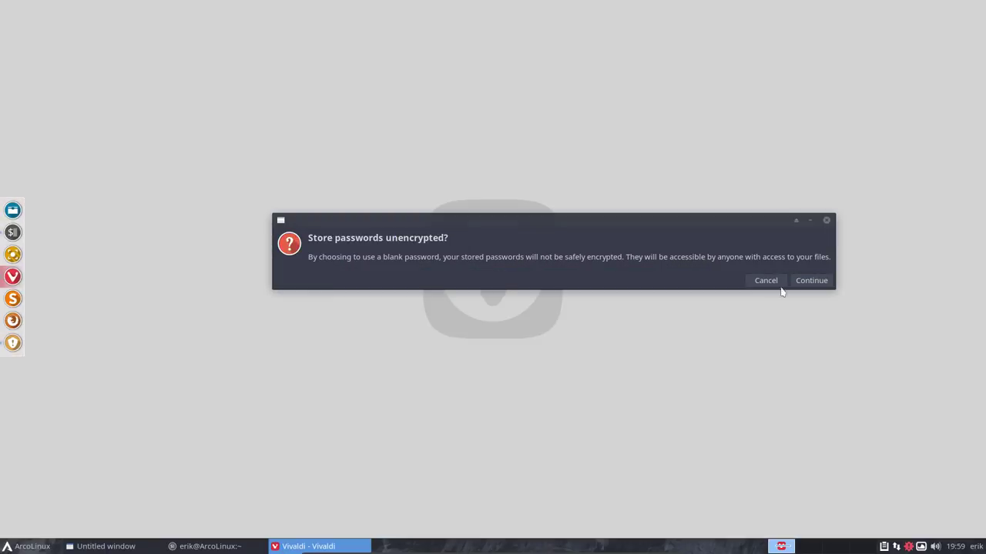
pyautogui.click(821, 283)
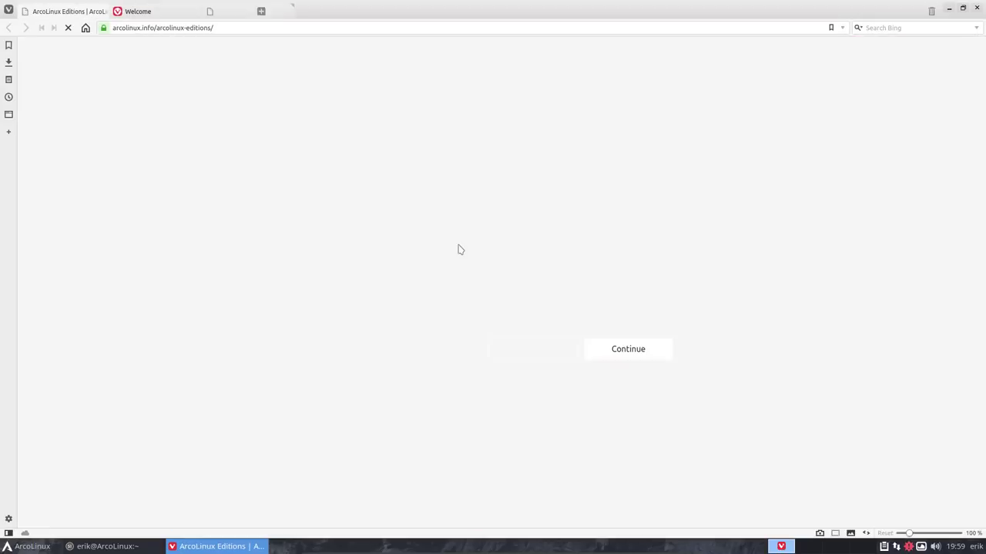
# Read the ArcoLinux Editions page down to the Arch Linux and ArcoLinux package chart, then minimize the browser
pyautogui.scroll(-3, 286, 368)
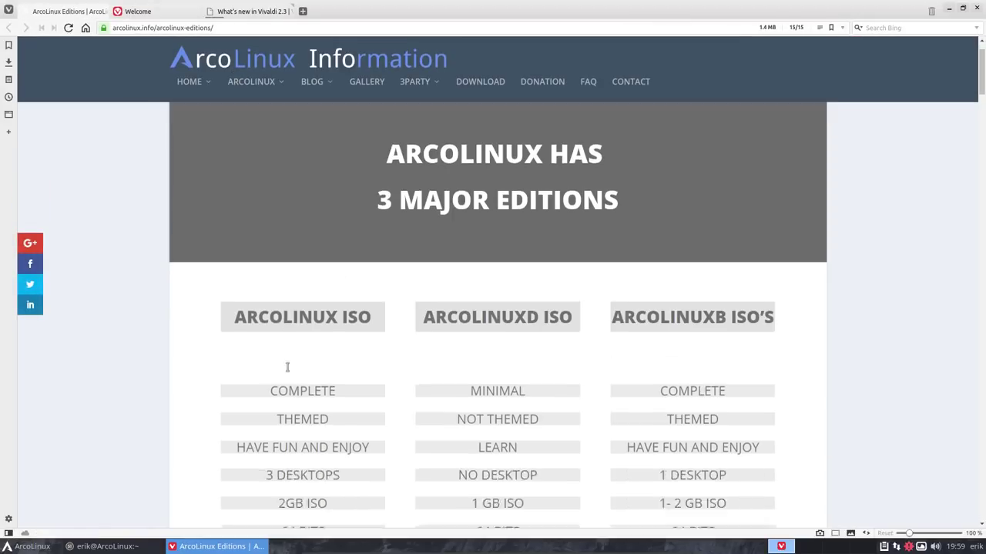
pyautogui.moveTo(280, 340); pyautogui.dragTo(335, 342)
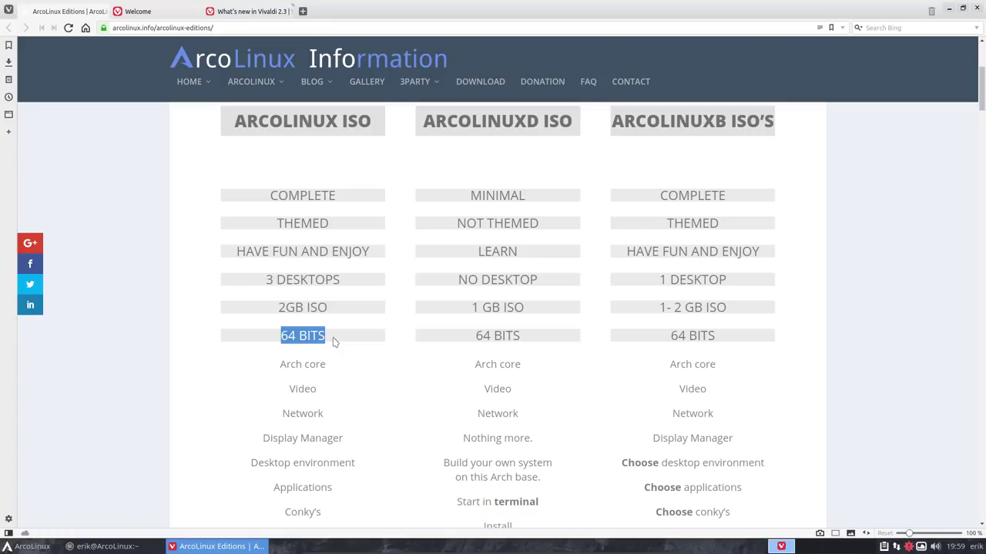
pyautogui.scroll(-6, 335, 341)
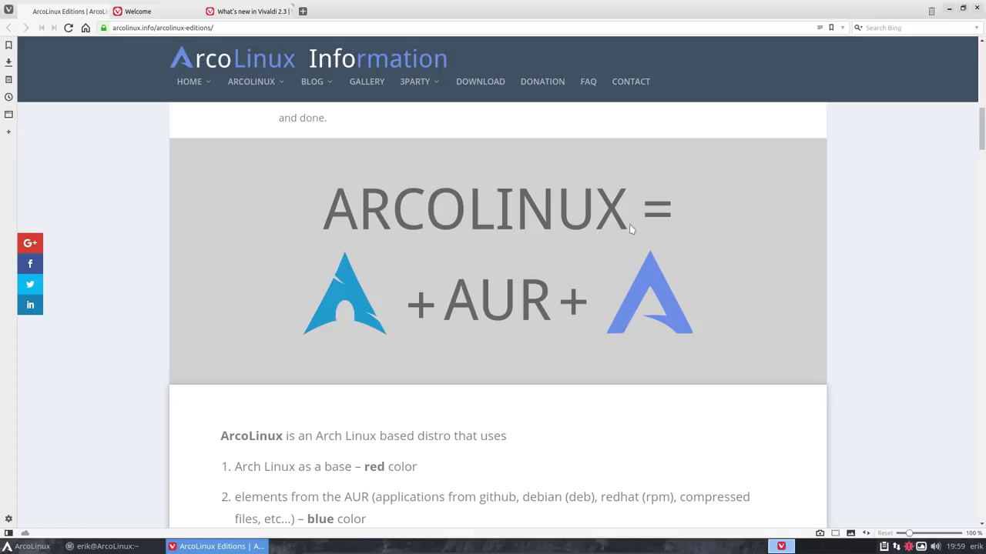
pyautogui.scroll(-5, 621, 355)
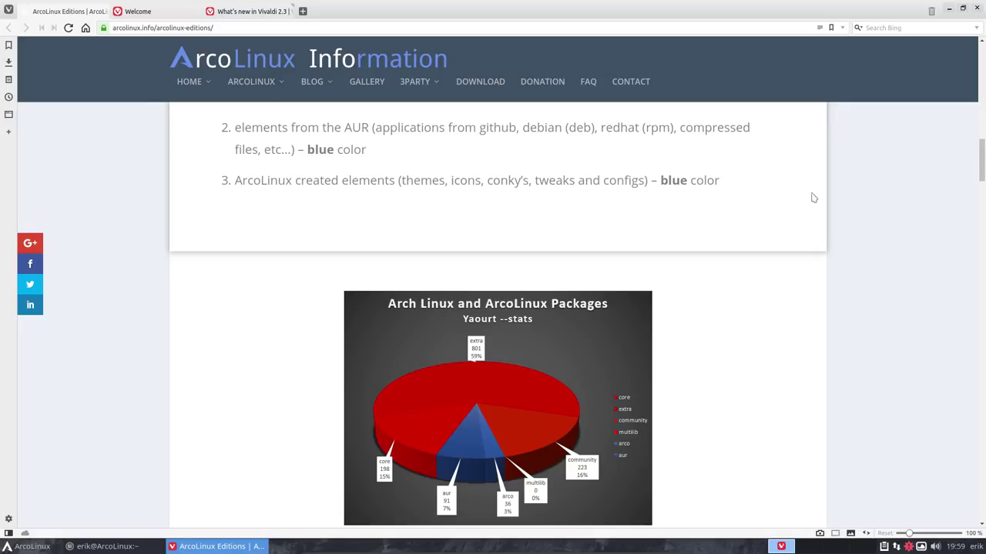
pyautogui.click(950, 9)
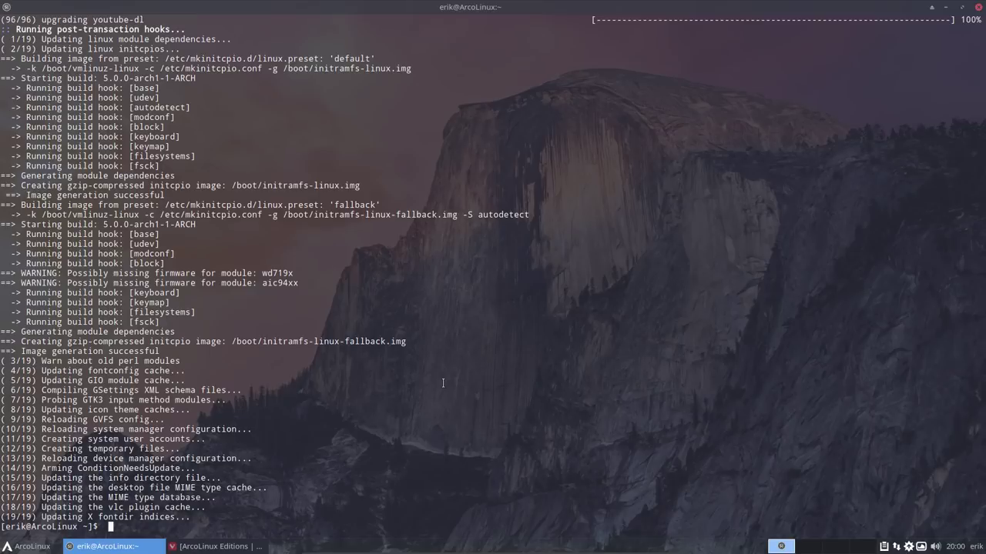
# Try to upgrade the AUR packages by running pksyua, and review the packages and providers in its output
pyautogui.write('pksyua')
pyautogui.press('Return')
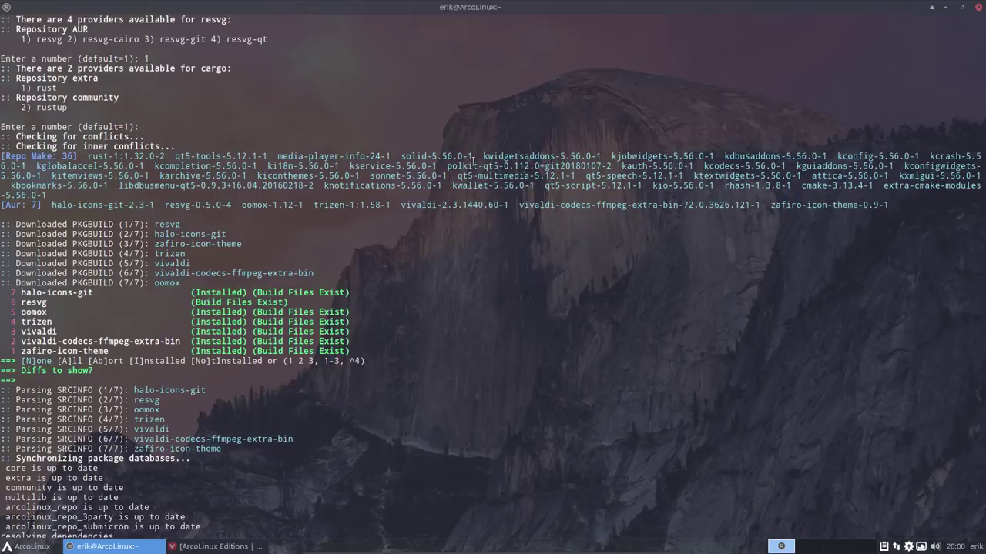
pyautogui.scroll(6, 152, 127)
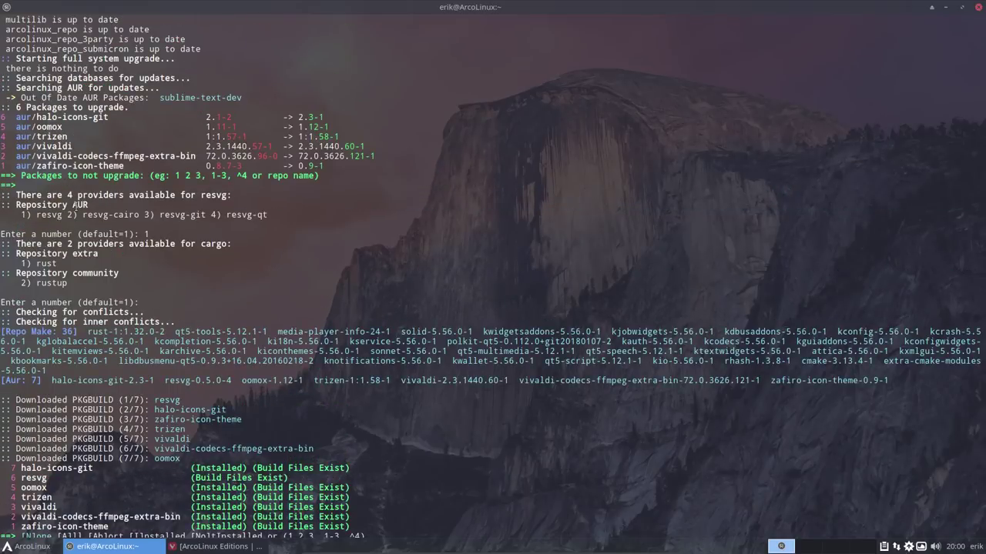
# Interrupt the running AUR upgrade during the installation of rust and return to the shell prompt
pyautogui.hotkey('ctrl', 'c')
pyautogui.hotkey('ctrl', 'c')
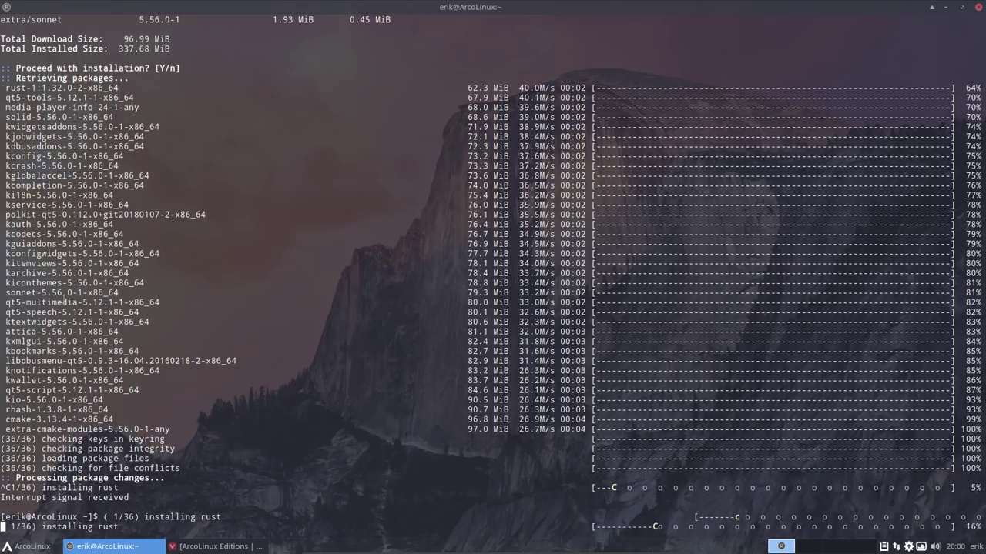
pyautogui.hotkey('ctrl', 'c')
pyautogui.hotkey('ctrl', 'c')
pyautogui.hotkey('ctrl', 'c')
pyautogui.hotkey('ctrl', 'c')
pyautogui.hotkey('ctrl', 'c')
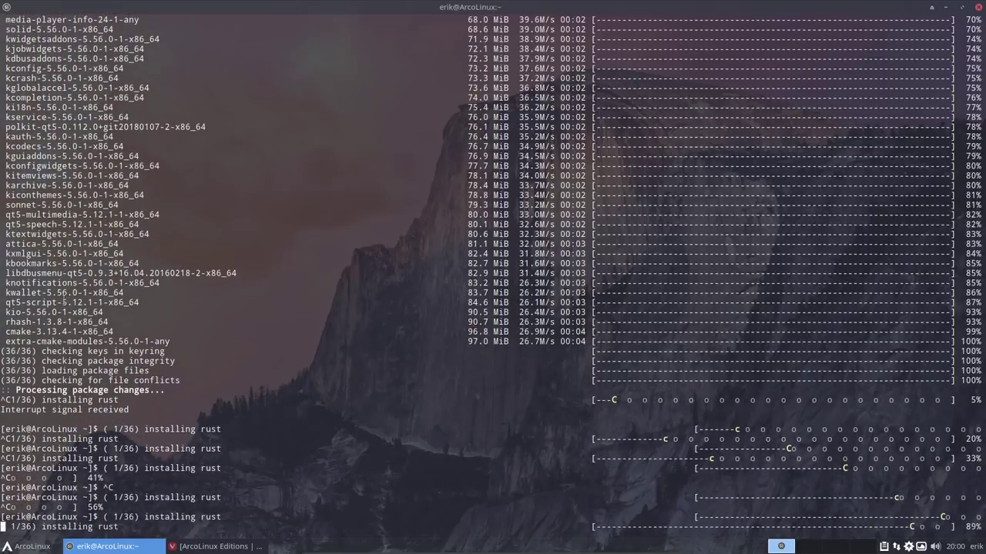
pyautogui.hotkey('ctrl', 'c')
pyautogui.hotkey('ctrl', 'c')
pyautogui.hotkey('ctrl', 'c')
pyautogui.hotkey('ctrl', 'c')
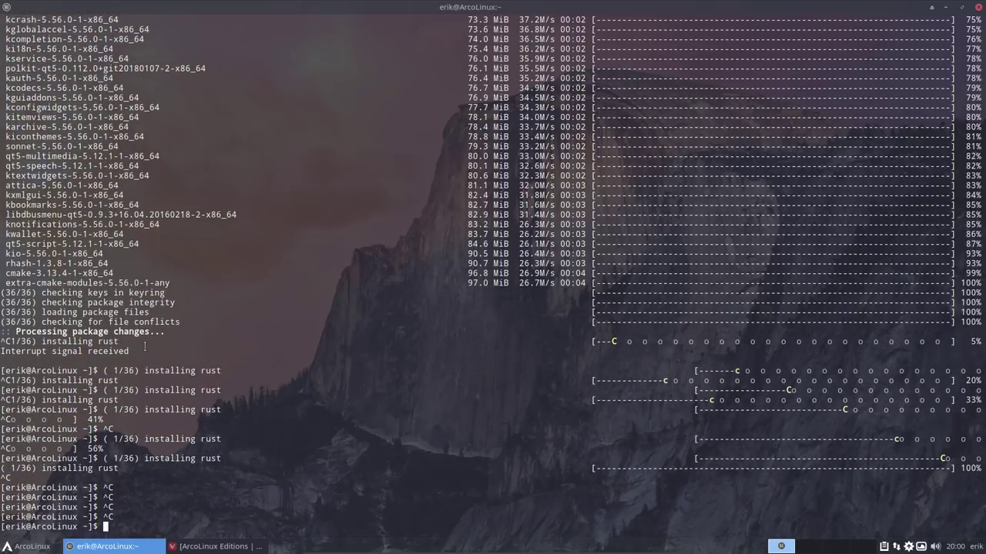
# Examine the rust installation lines and trace back through the upgrade output to the oomox entry
pyautogui.moveTo(42, 341); pyautogui.dragTo(119, 342)
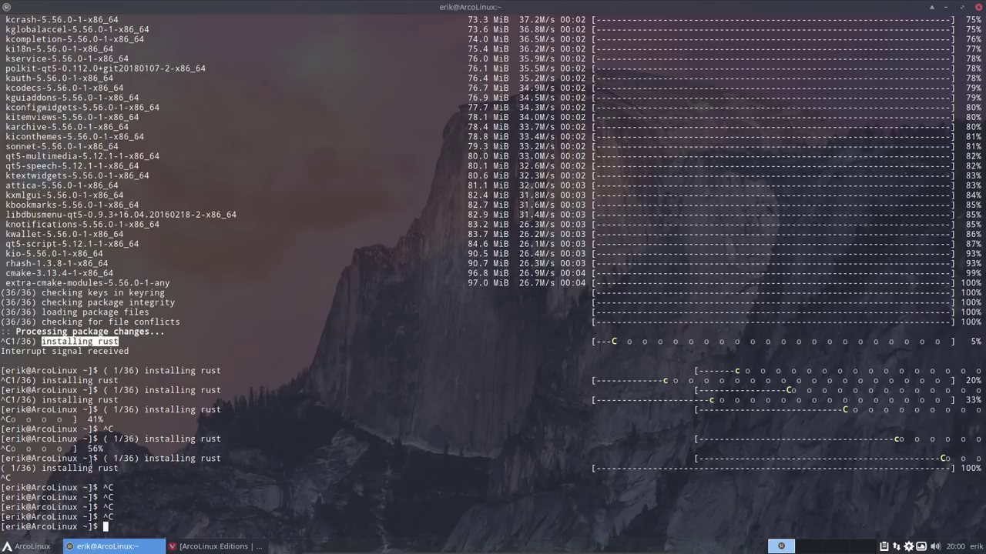
pyautogui.click(60, 464)
pyautogui.moveTo(59, 465); pyautogui.dragTo(124, 467)
pyautogui.scroll(16, 135, 302)
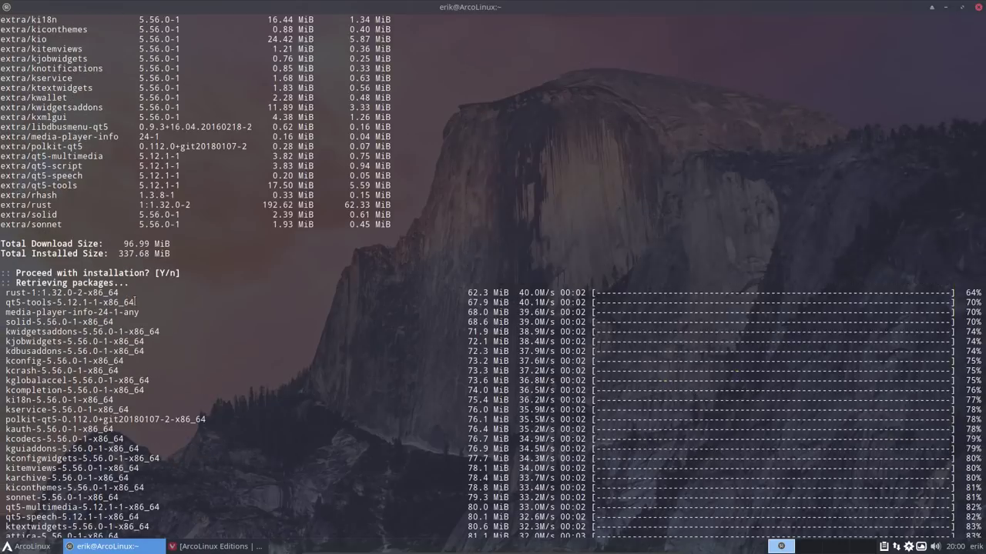
pyautogui.scroll(6, 135, 302)
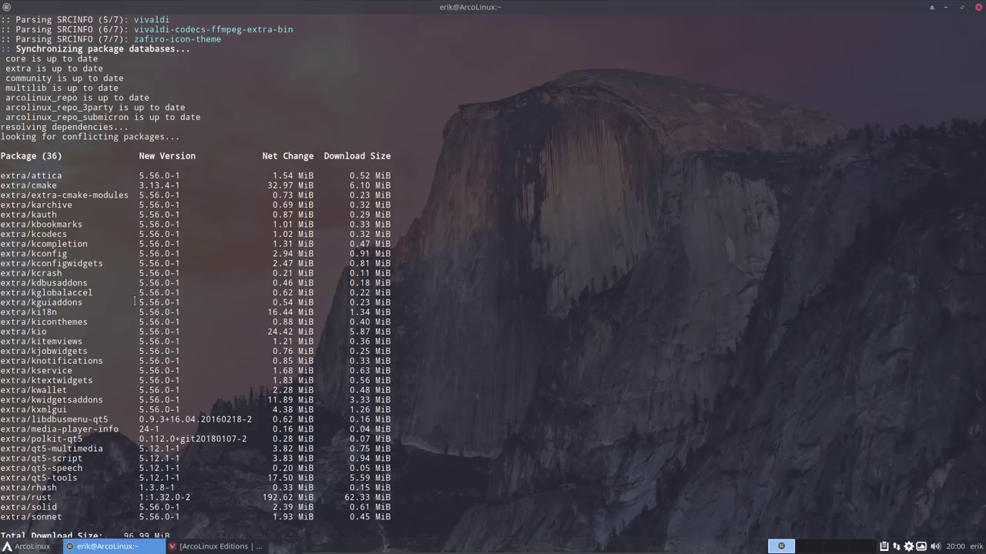
pyautogui.scroll(6, 134, 302)
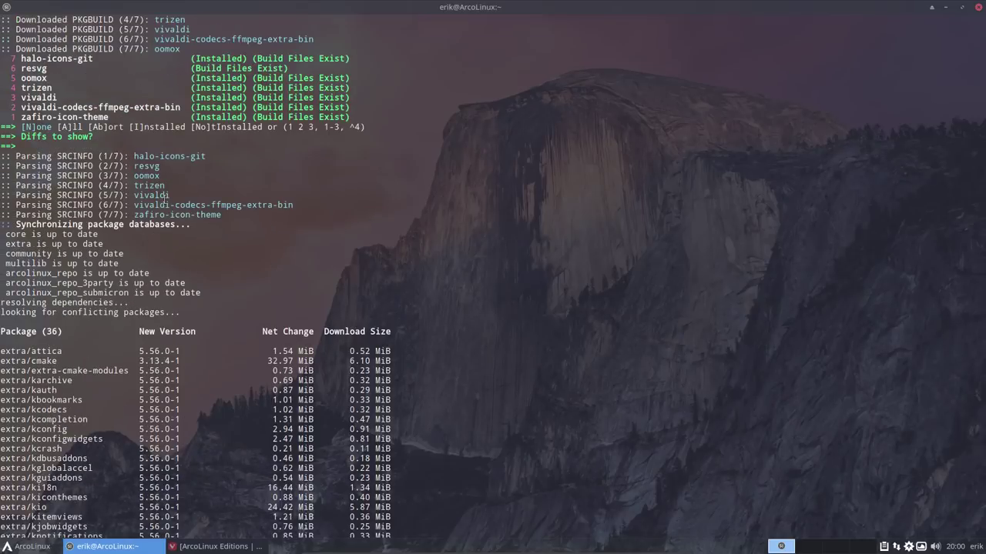
pyautogui.moveTo(163, 177); pyautogui.dragTo(135, 174)
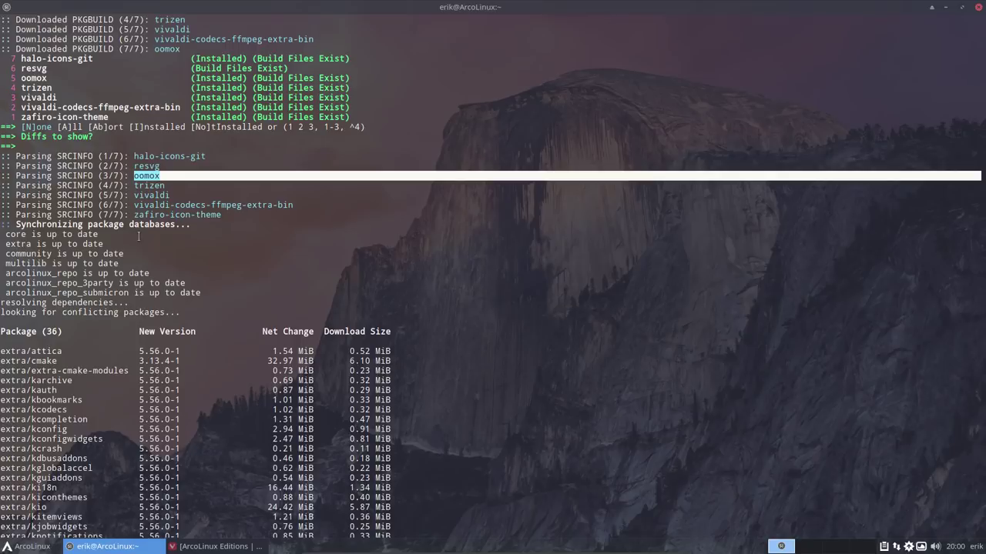
pyautogui.press('Return')
pyautogui.hotkey('ctrl', 'c')
pyautogui.hotkey('ctrl', 'c')
pyautogui.hotkey('ctrl', 'c')
pyautogui.hotkey('ctrl', 'c')
pyautogui.hotkey('ctrl', 'c')
pyautogui.hotkey('ctrl', 'c')
pyautogui.hotkey('ctrl', 'c')
pyautogui.hotkey('ctrl', 'c')
pyautogui.hotkey('ctrl', 'c')
pyautogui.hotkey('ctrl', 'c')
pyautogui.hotkey('ctrl', 'c')
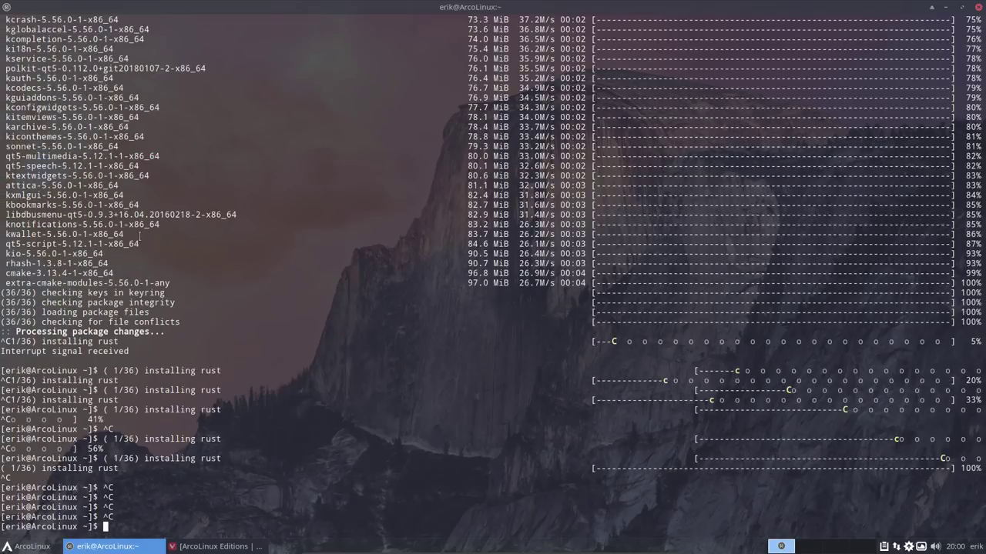
# Remove the oomox package with sudo pacman -R oomox and confirm the removal
pyautogui.write('sudo pacman -R oomox')
pyautogui.press('Return')
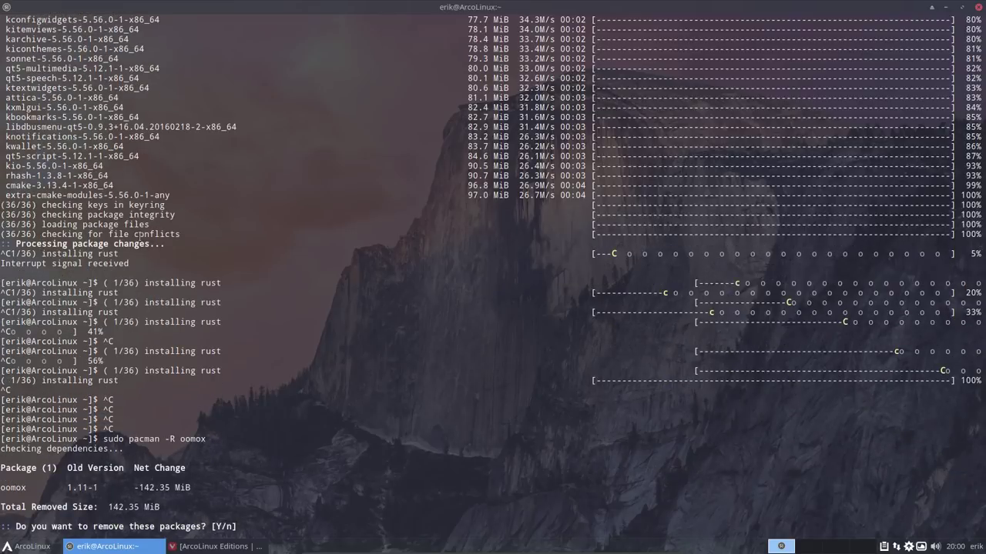
pyautogui.write('y')
pyautogui.press('Return')
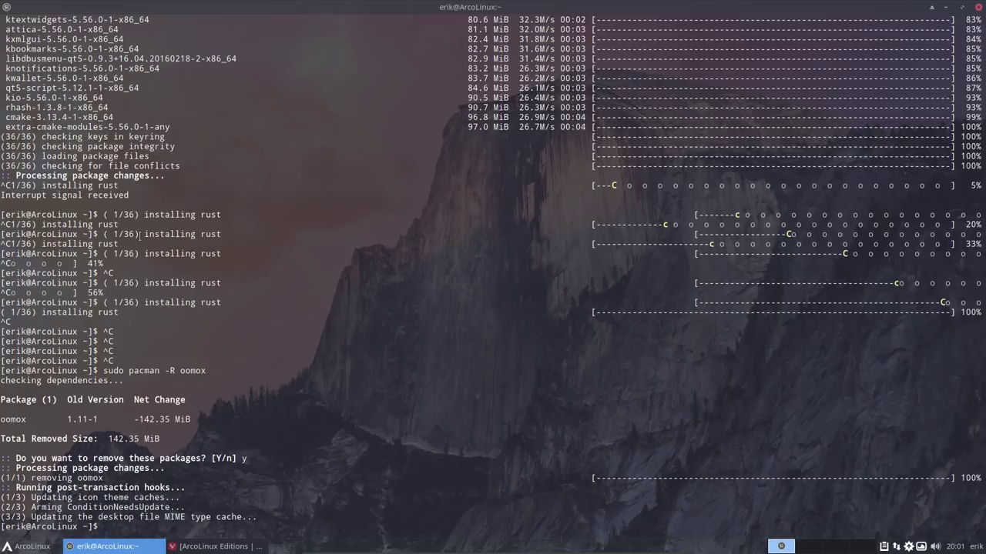
# Remove the rust package with sudo pacman -R rust and confirm the removal
pyautogui.press('Up')
pyautogui.press('BackSpace')
pyautogui.press('BackSpace')
pyautogui.press('BackSpace')
pyautogui.press('BackSpace')
pyautogui.press('BackSpace')
pyautogui.write('rust')
pyautogui.press('Return')
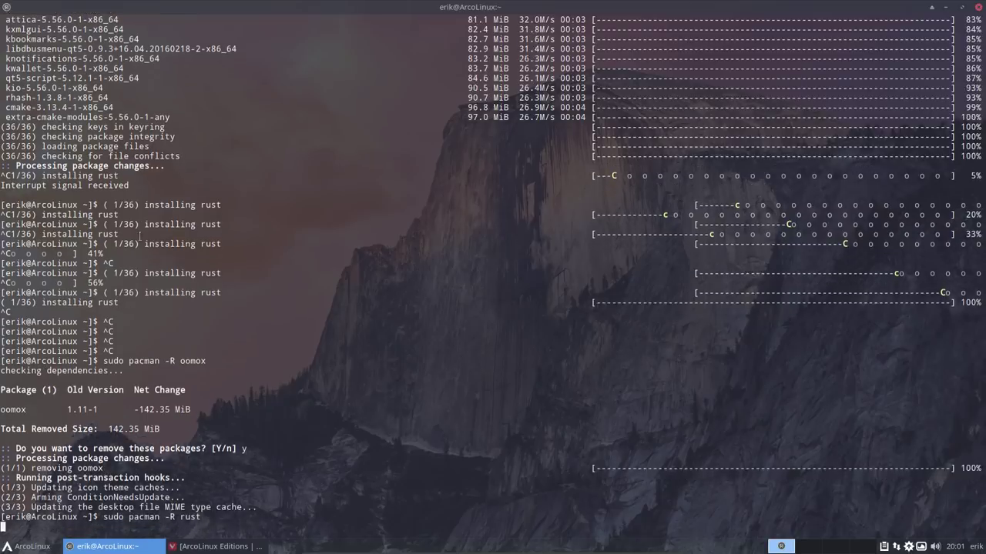
pyautogui.write('y')
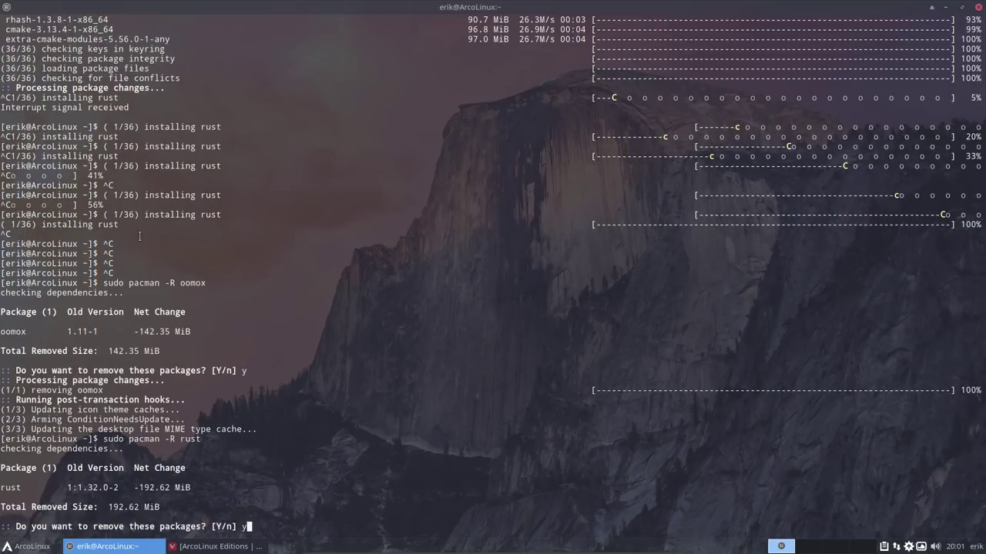
pyautogui.press('Return')
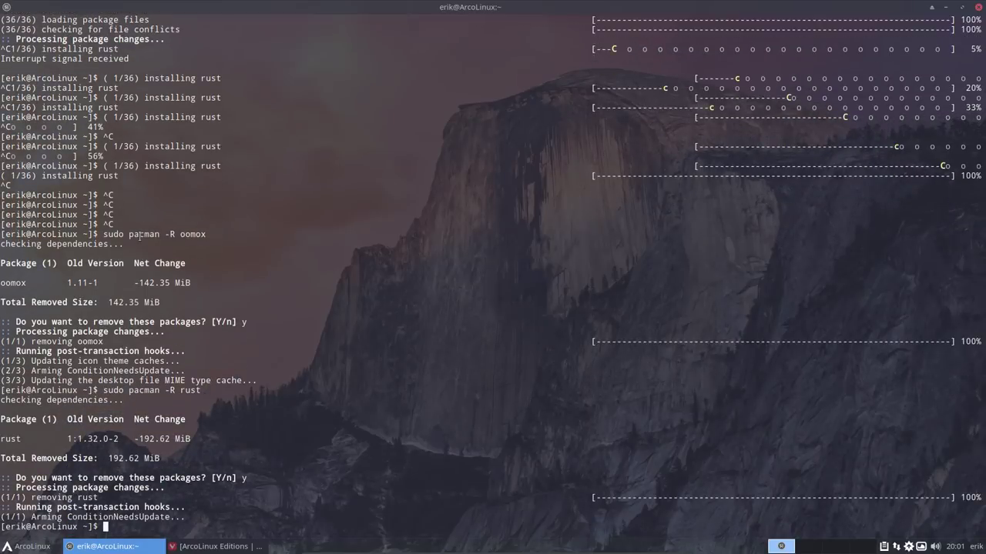
# Review the interrupted rust installation line in the earlier upgrade output
pyautogui.scroll(6, 139, 237)
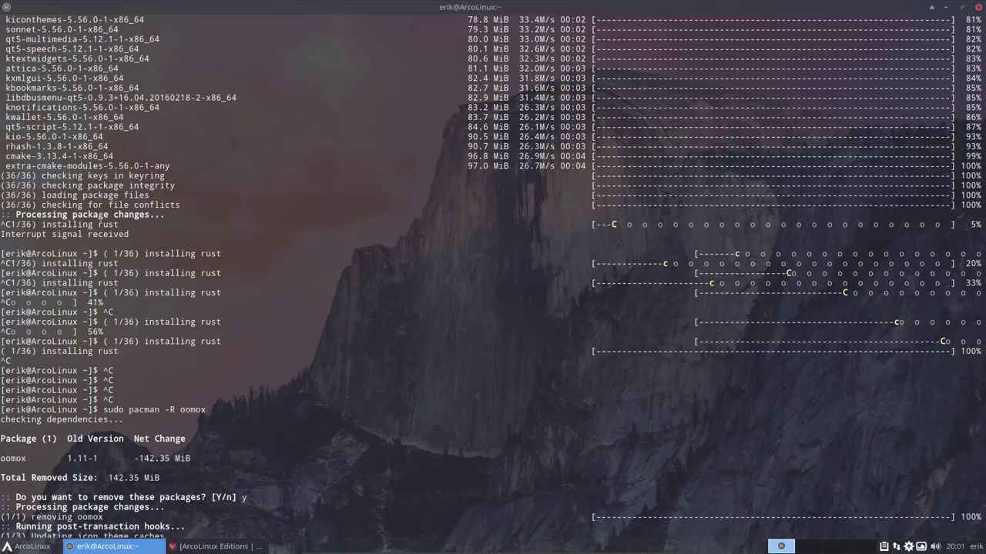
pyautogui.moveTo(119, 224); pyautogui.dragTo(3, 222)
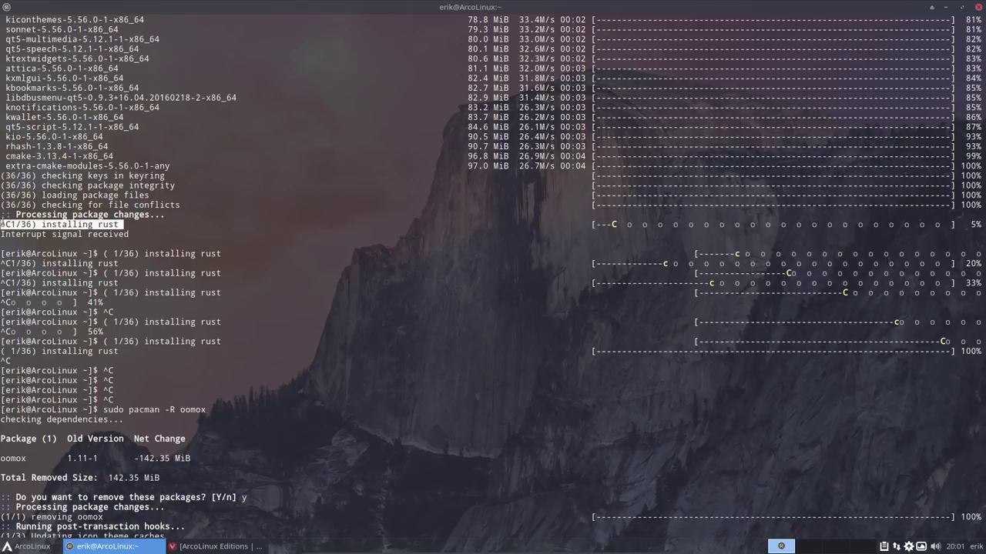
pyautogui.scroll(-6, 137, 225)
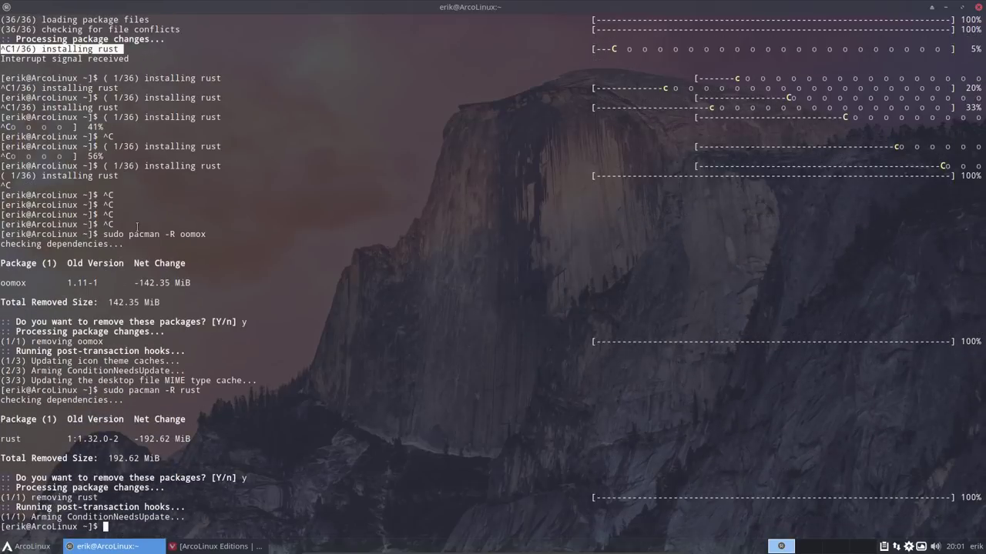
# Clear the terminal and run pksyua to start the system and AUR upgrade
pyautogui.write('clear')
pyautogui.press('Return')
pyautogui.write('pks')
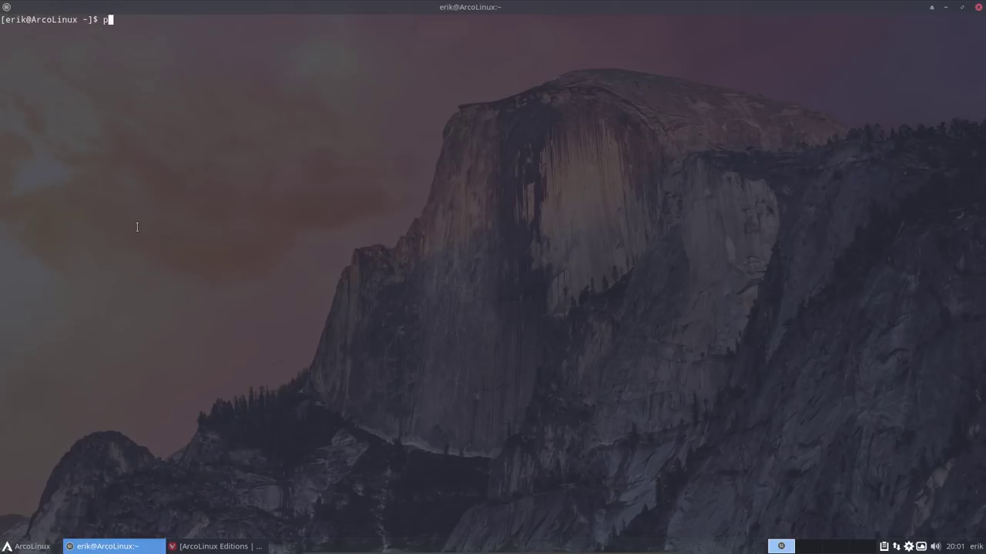
pyautogui.write('yua')
pyautogui.press('Return')
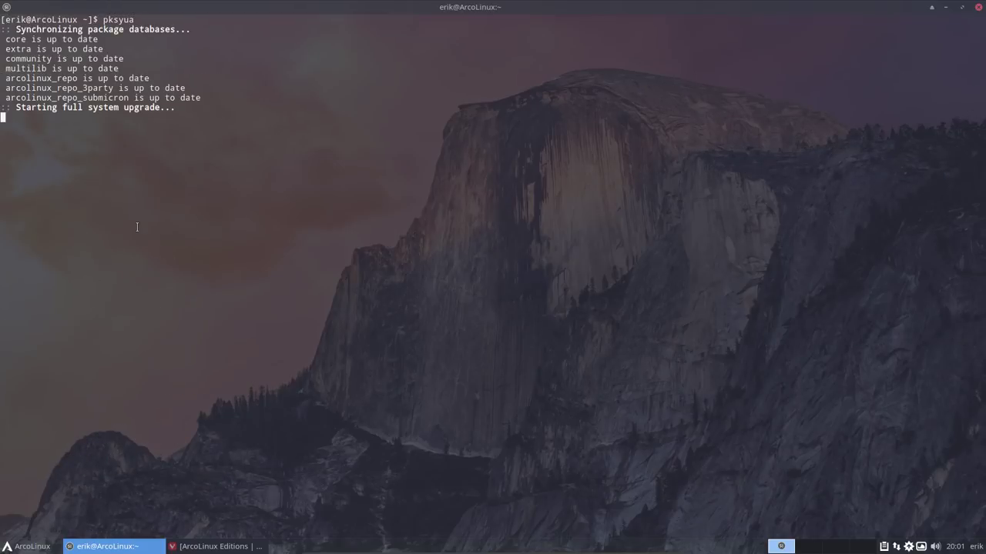
# Examine the AUR packages listed for upgrade, including vivaldi-codecs-ffmpeg-extra-bin, and the package compression stage of the vivaldi build
pyautogui.scroll(9, 137, 226)
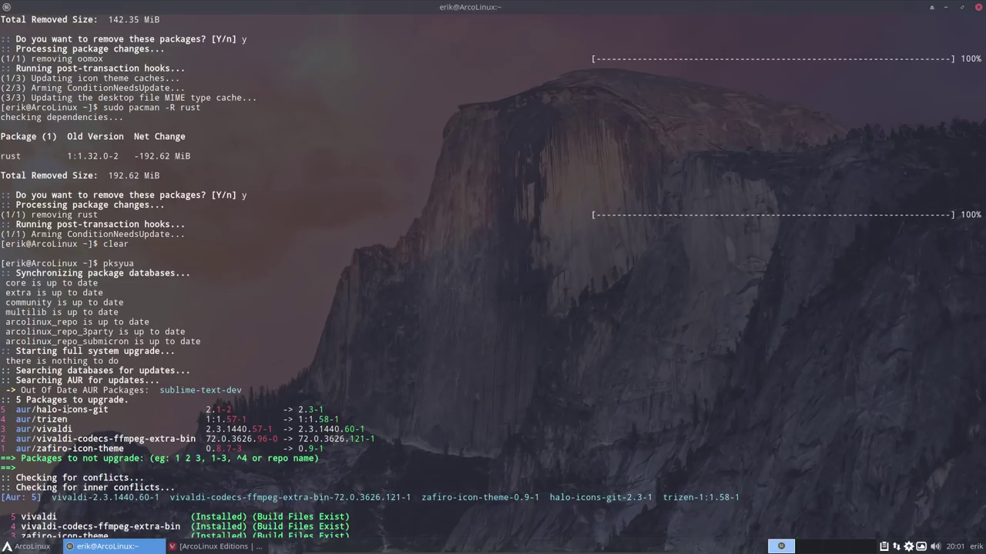
pyautogui.moveTo(42, 438); pyautogui.dragTo(171, 439)
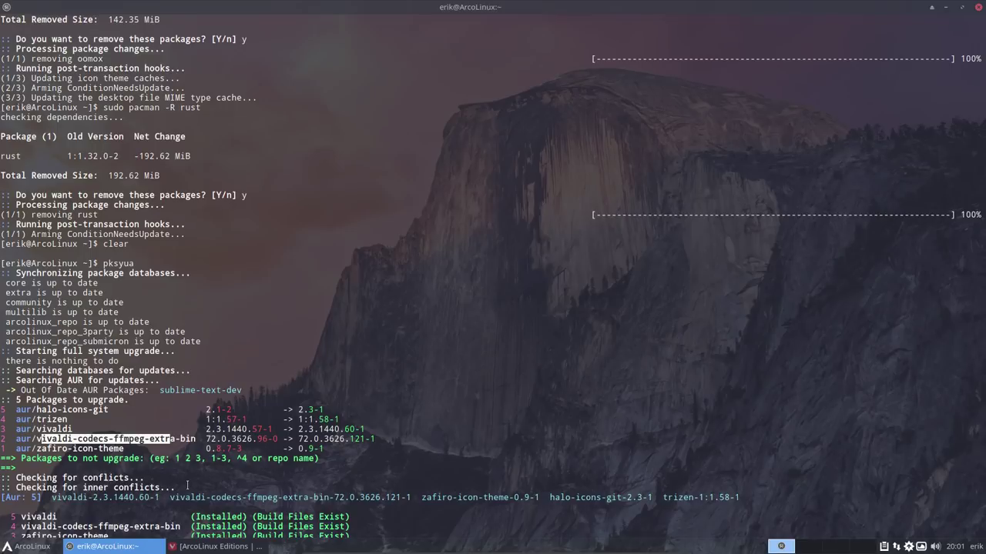
pyautogui.click(86, 453)
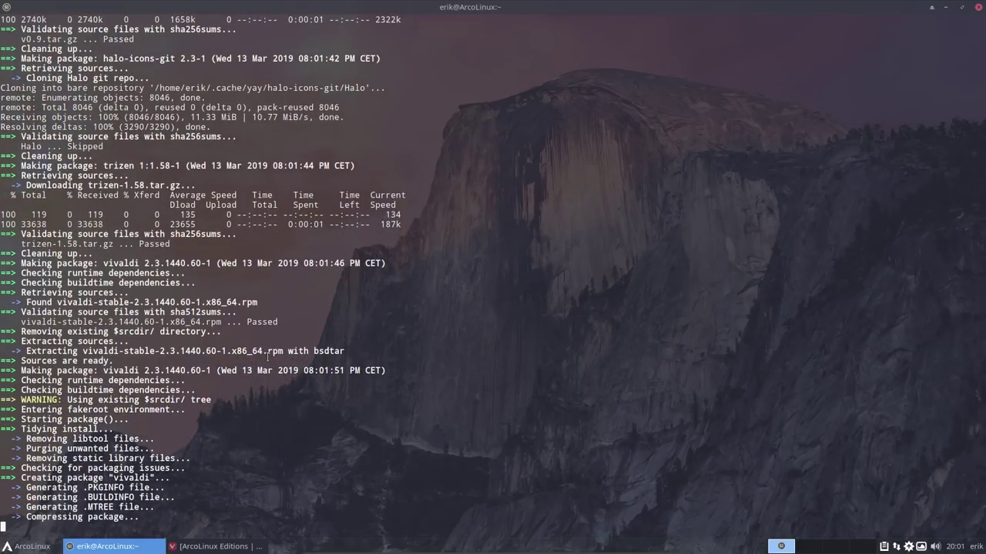
pyautogui.moveTo(266, 352); pyautogui.dragTo(286, 352)
pyautogui.moveTo(275, 517); pyautogui.dragTo(26, 516)
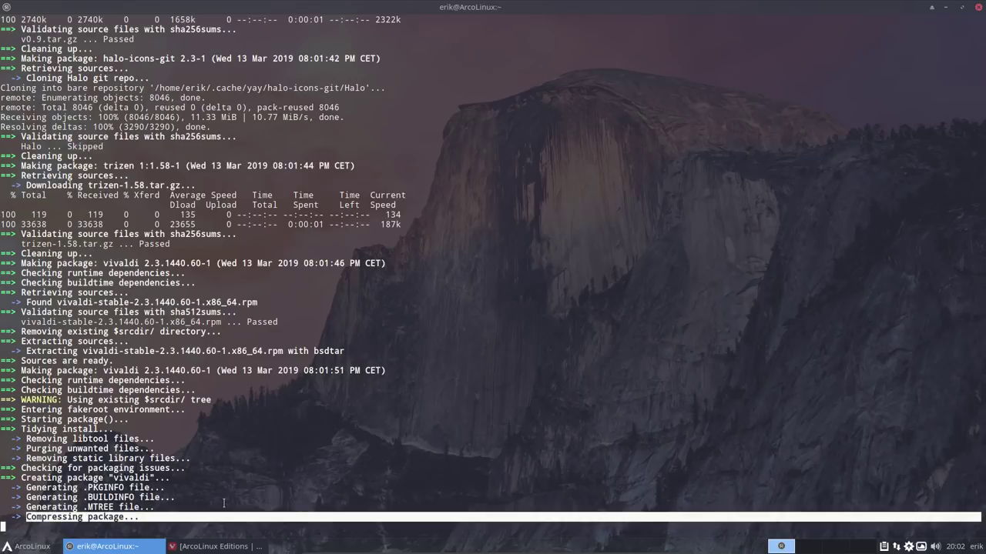
# Run .bin/main/000-use-all-cores-makepkg-conf-v3.sh in a new terminal, authenticating with the sudo password
pyautogui.hotkey('ctrl', 'alt', 'Return')
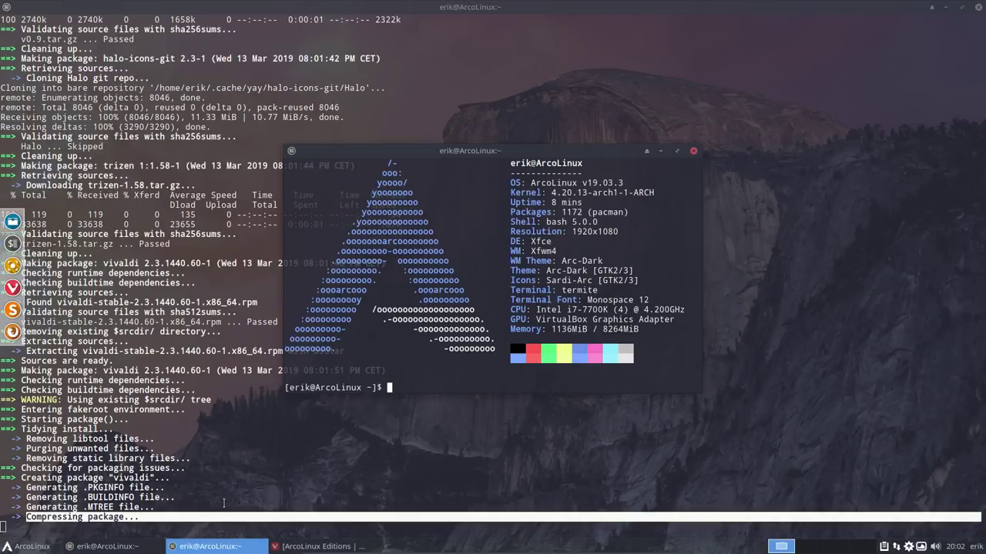
pyautogui.write('.bin/main/')
pyautogui.press('Tab')
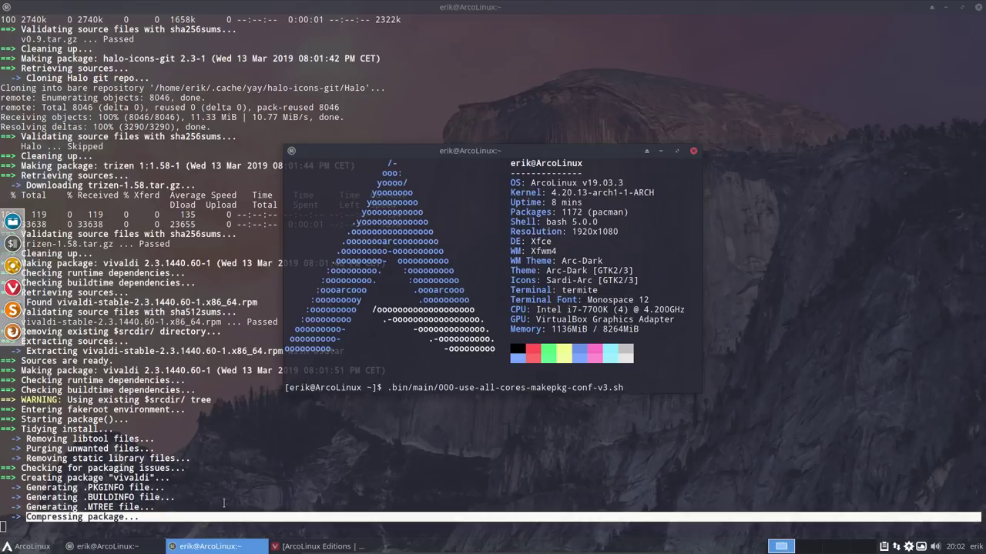
pyautogui.press('Return')
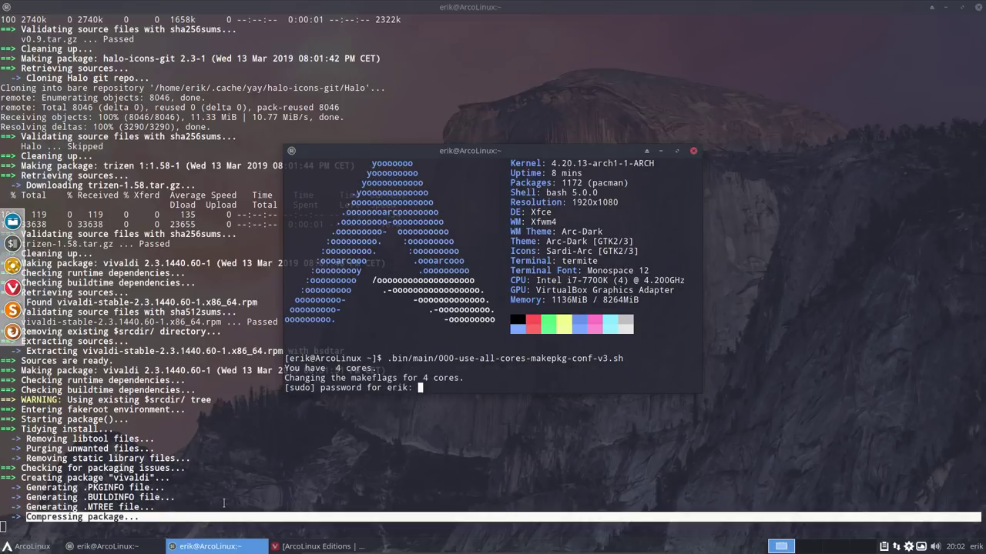
pyautogui.press('Return')
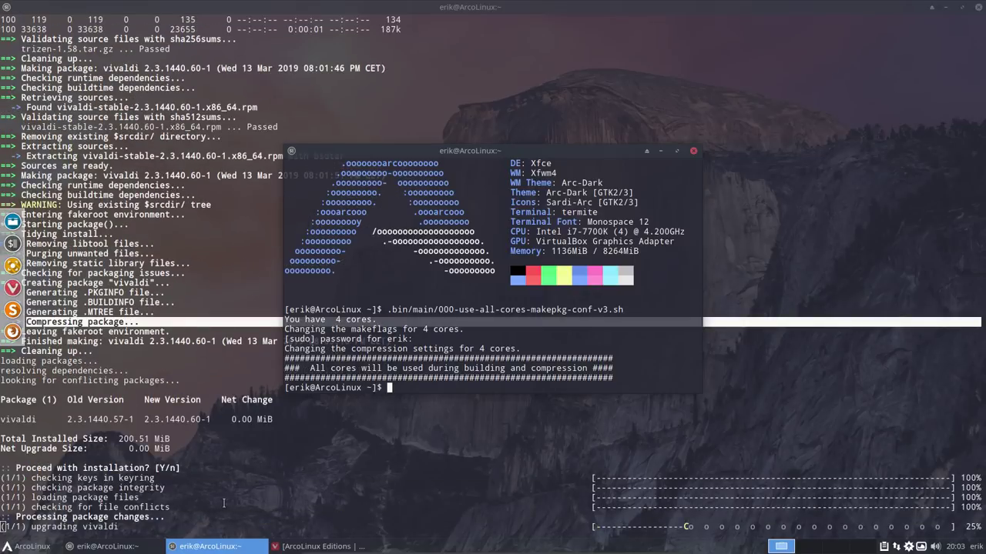
# Restore the upgrade terminal to a smaller floating window and close the second terminal used for the makepkg script
pyautogui.click(70, 429)
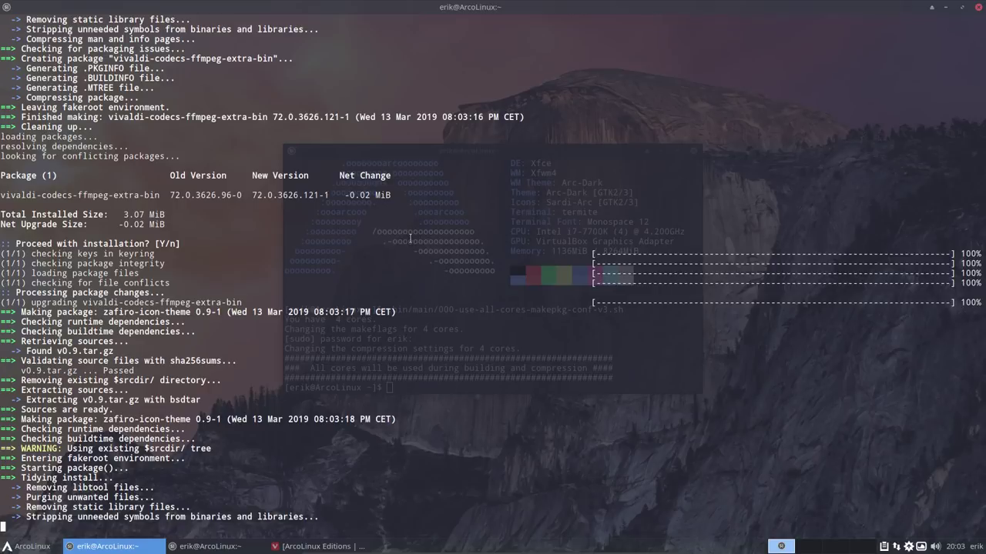
pyautogui.moveTo(556, 7); pyautogui.dragTo(769, 41)
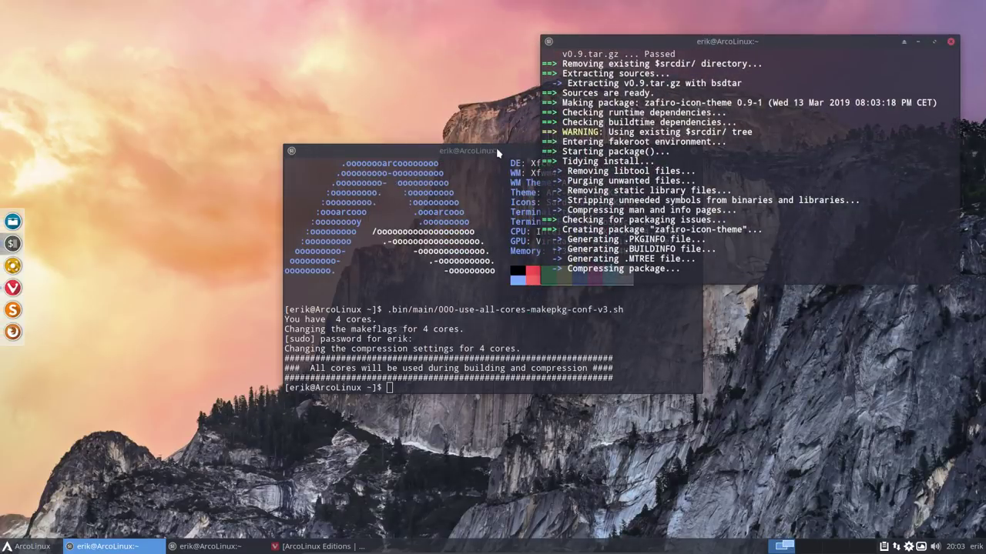
pyautogui.moveTo(501, 153); pyautogui.dragTo(300, 173)
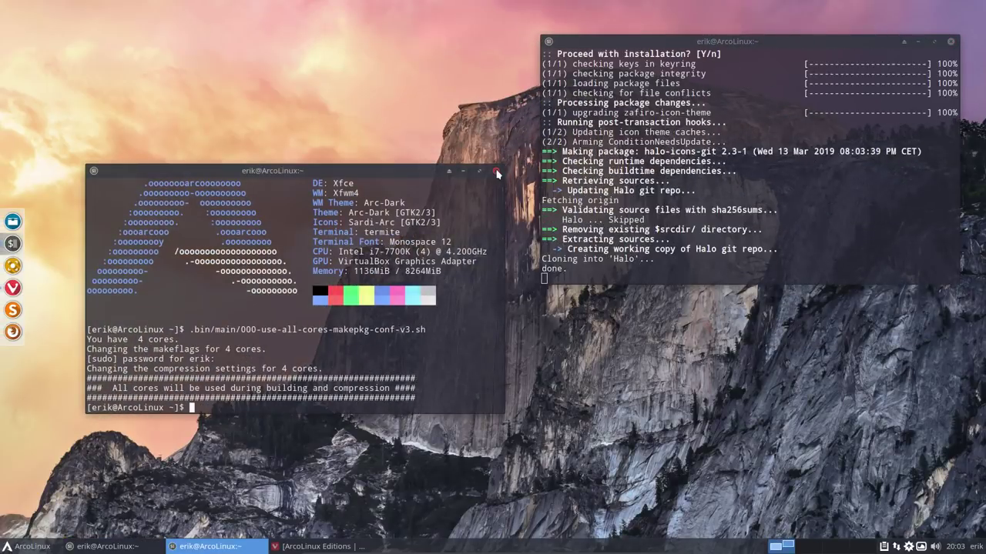
pyautogui.click(496, 170)
pyautogui.moveTo(746, 40); pyautogui.dragTo(750, 77)
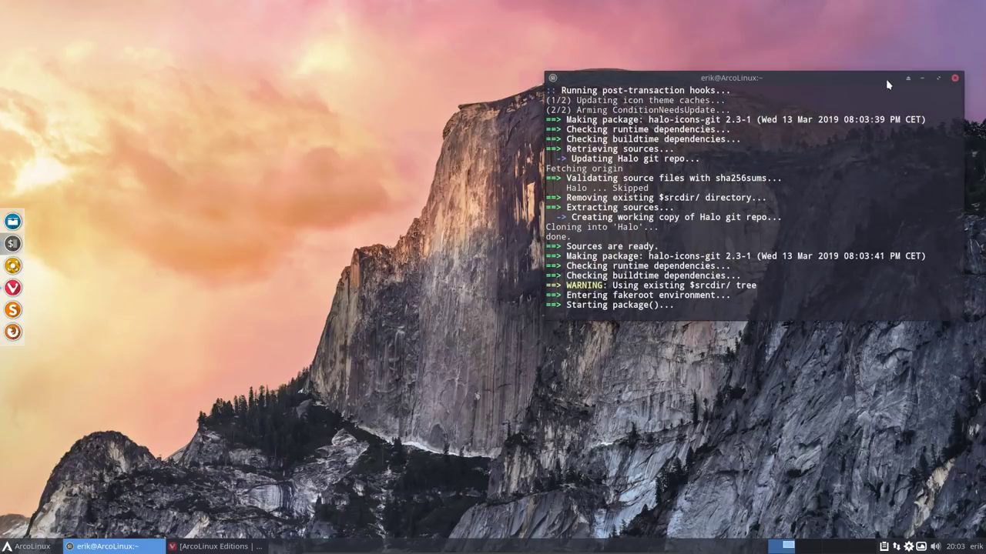
# Check which applications are installed in the Office category, including Evolution, and dismiss the application list
pyautogui.click(29, 546)
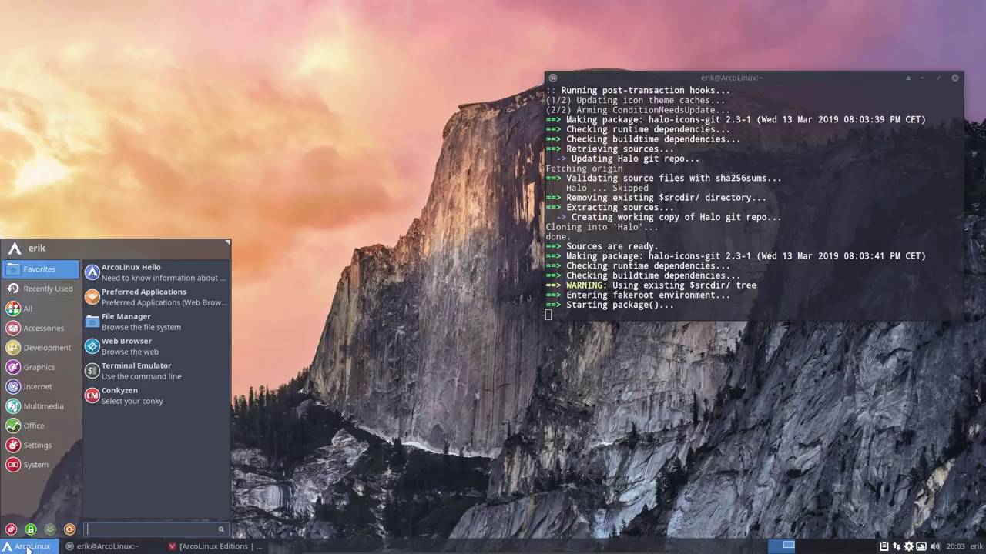
pyautogui.click(41, 428)
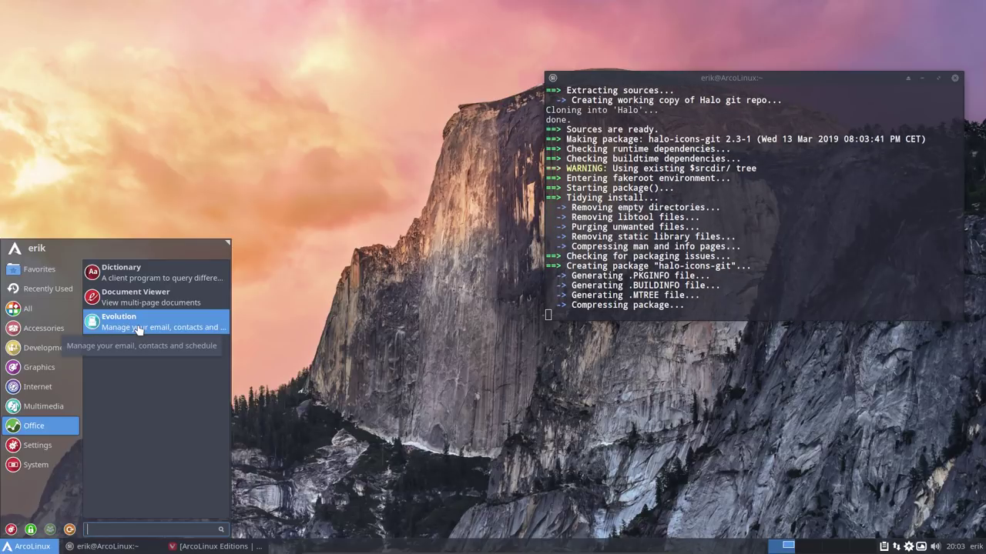
pyautogui.click(315, 325)
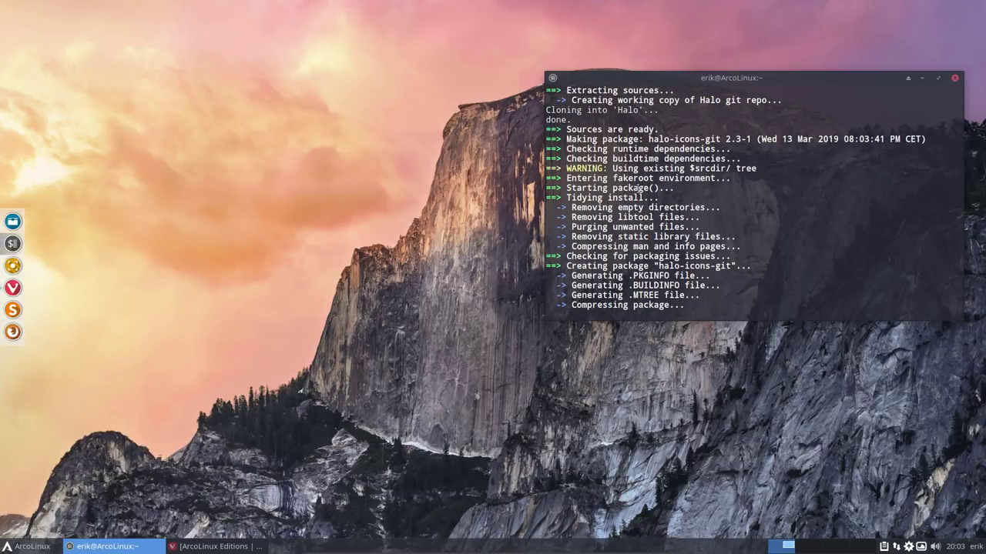
# Move the upgrade terminal out of the way and close it once the trizen upgrade has finished
pyautogui.moveTo(812, 77); pyautogui.dragTo(825, 12)
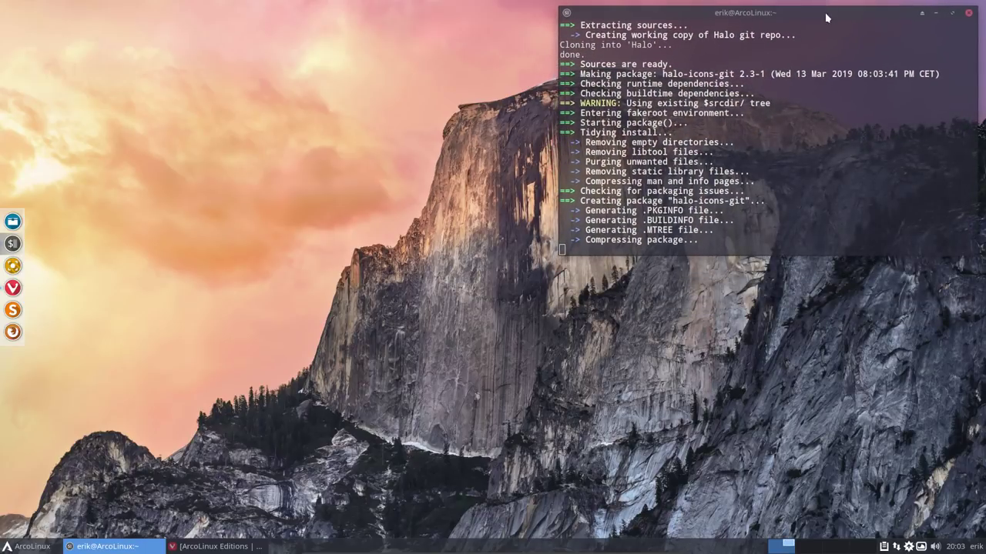
pyautogui.click(273, 330)
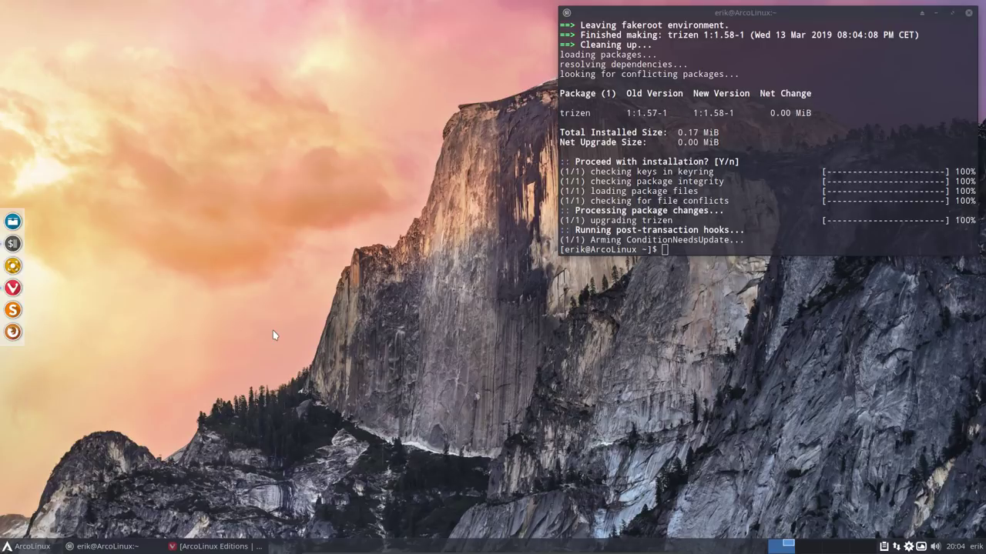
pyautogui.click(969, 12)
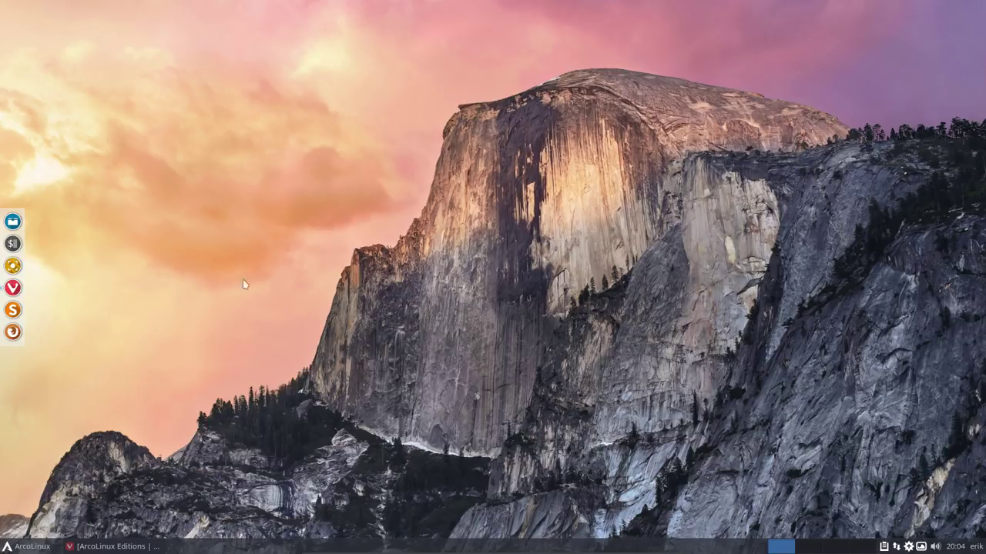
# Search the installed applications for "soft" and launch Software
pyautogui.click(8, 549)
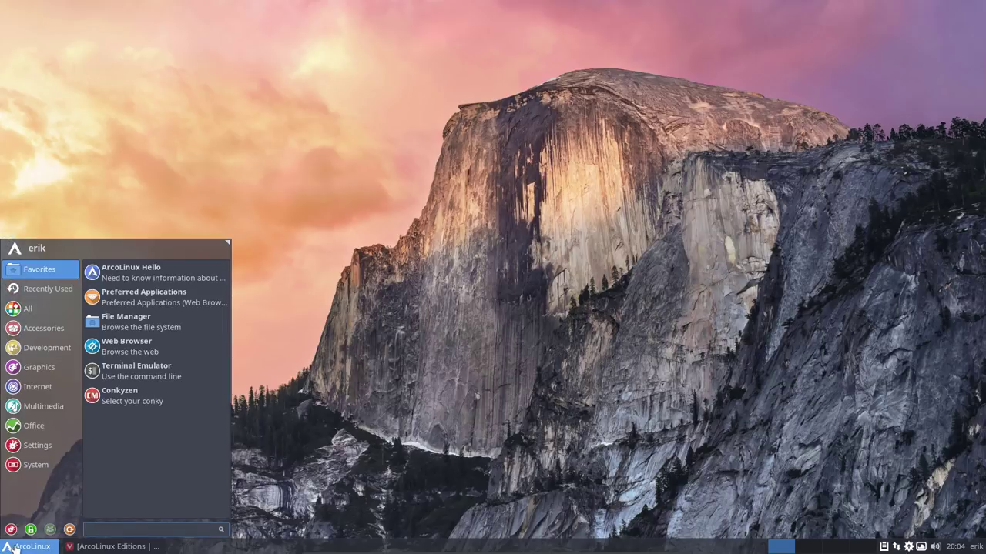
pyautogui.write('soft')
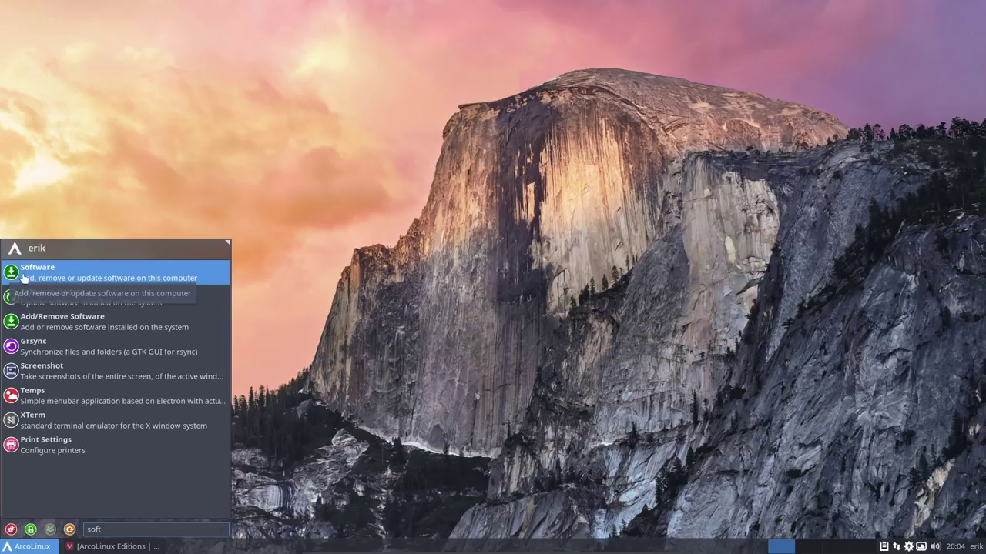
pyautogui.click(72, 275)
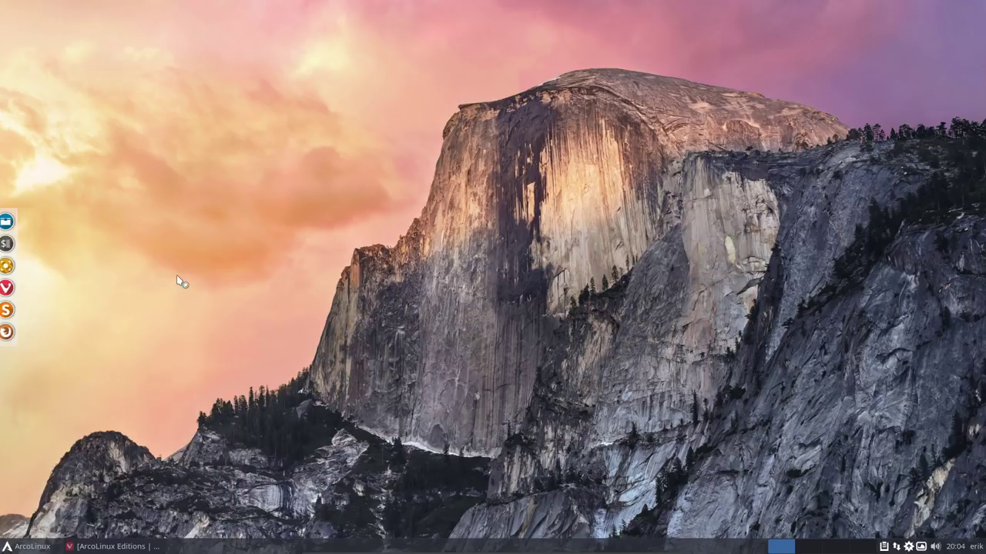
pyautogui.click(397, 303)
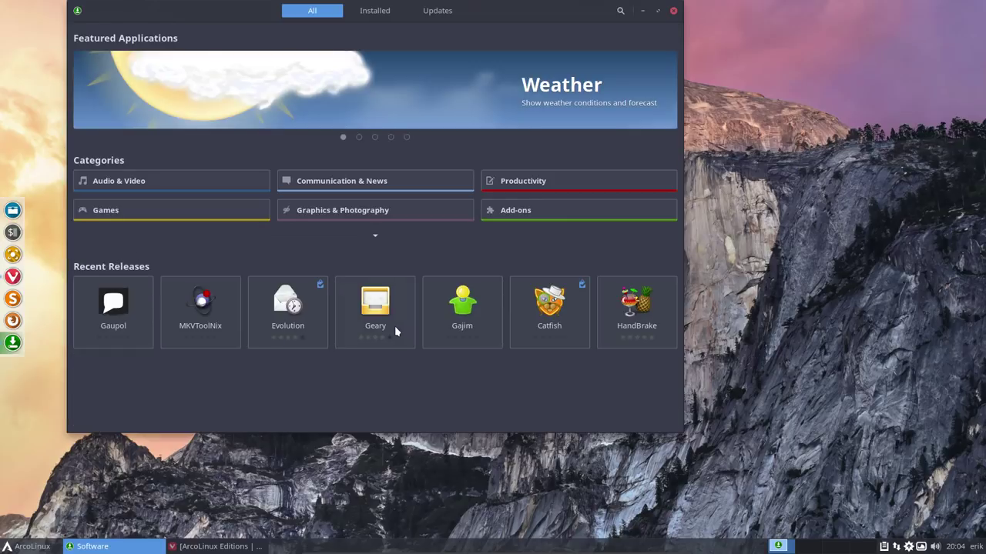
# Browse the full Productivity category in a maximized Software window to see the available office applications
pyautogui.click(537, 184)
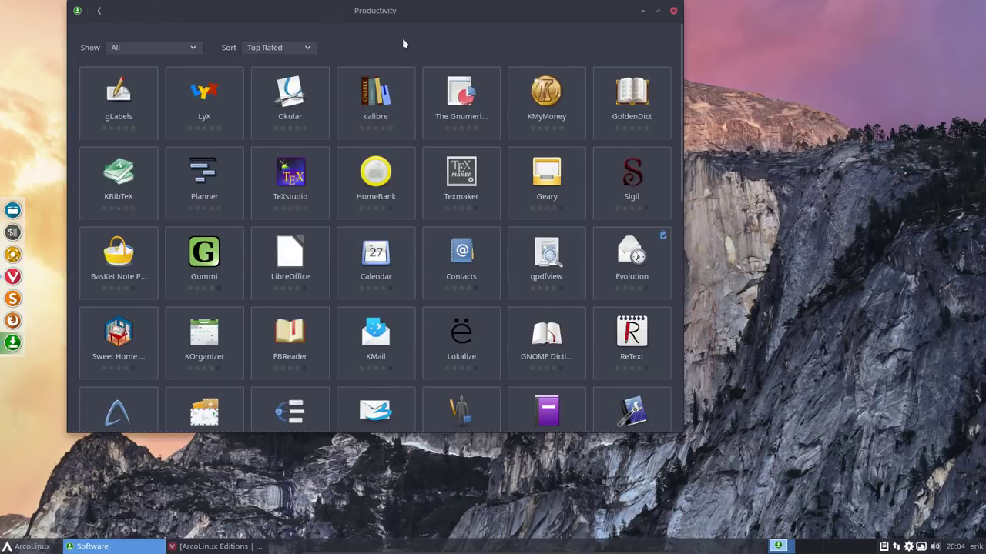
pyautogui.doubleClick(398, 16)
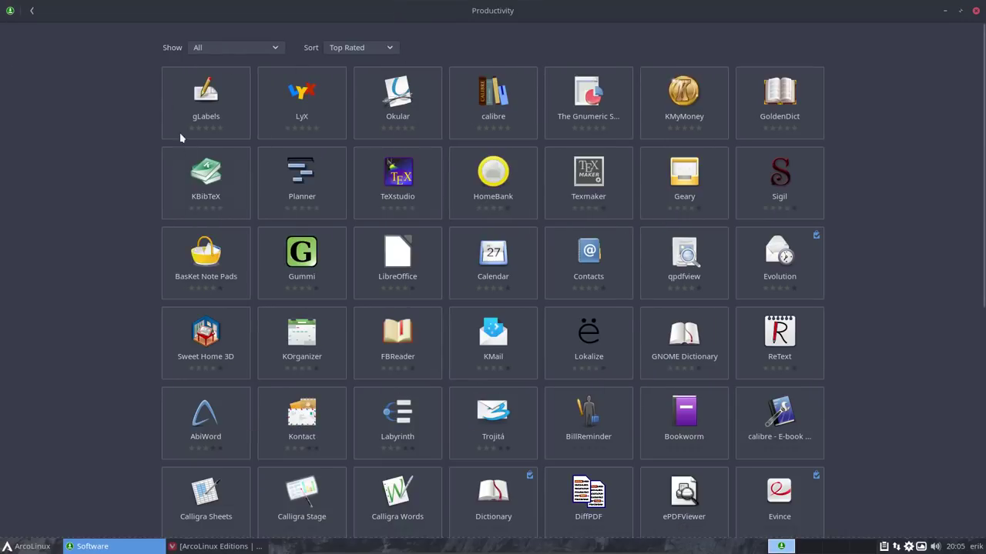
pyautogui.scroll(-3, 504, 376)
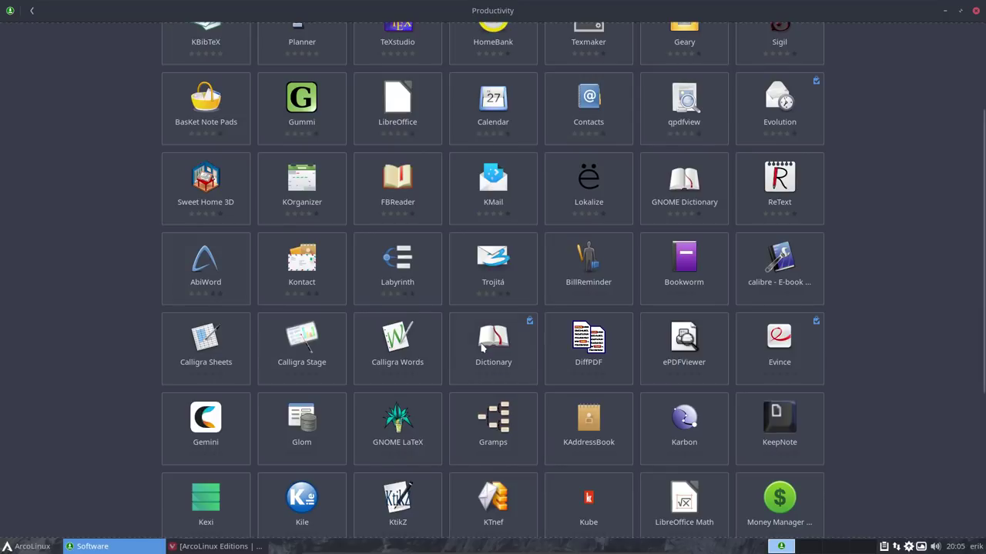
pyautogui.scroll(-5, 482, 348)
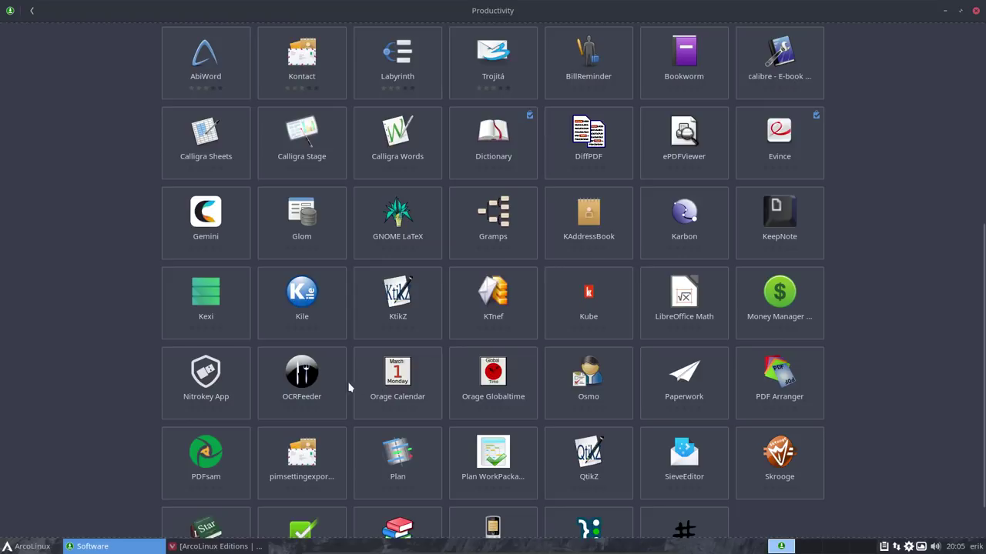
pyautogui.scroll(-2, 765, 455)
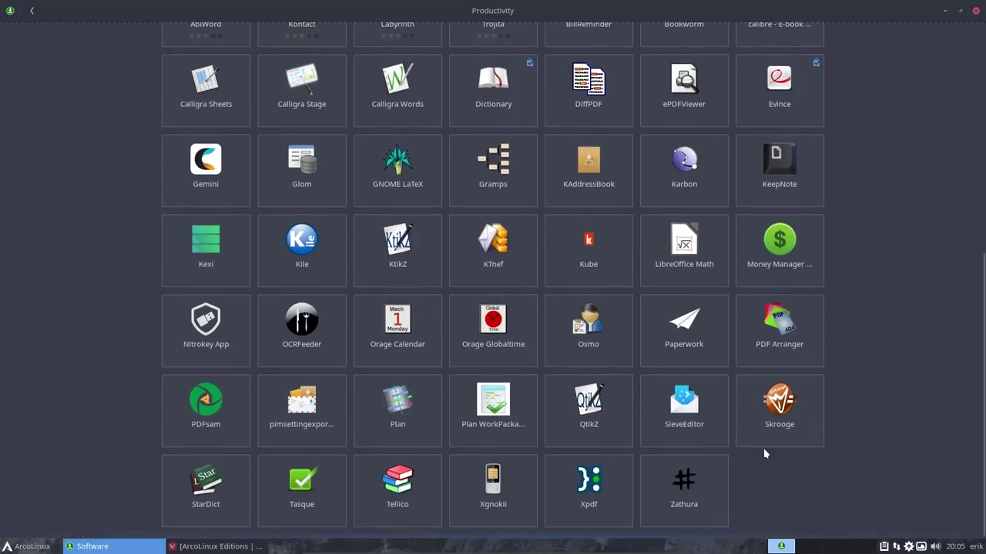
pyautogui.scroll(10, 763, 448)
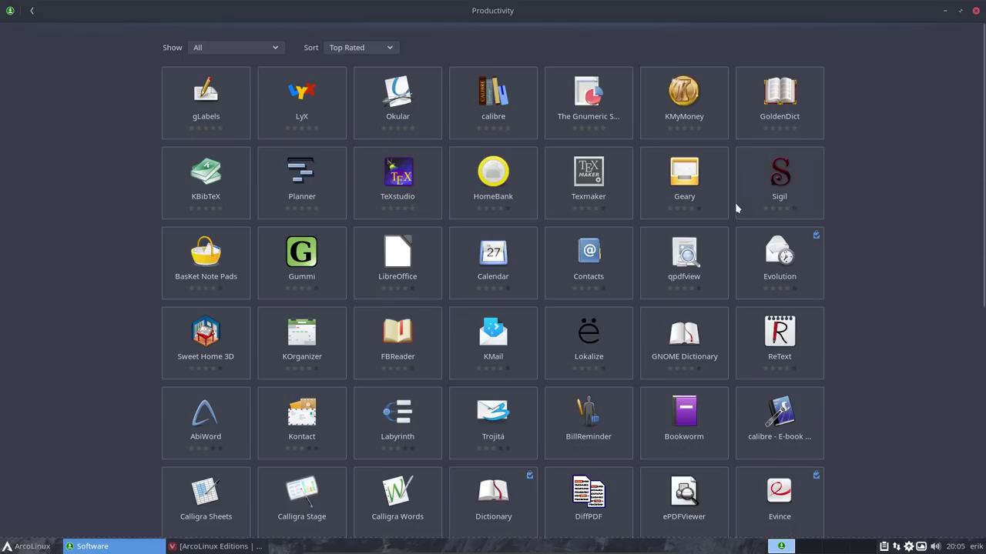
# Return to the overview of all software and expand the list of categories
pyautogui.click(33, 11)
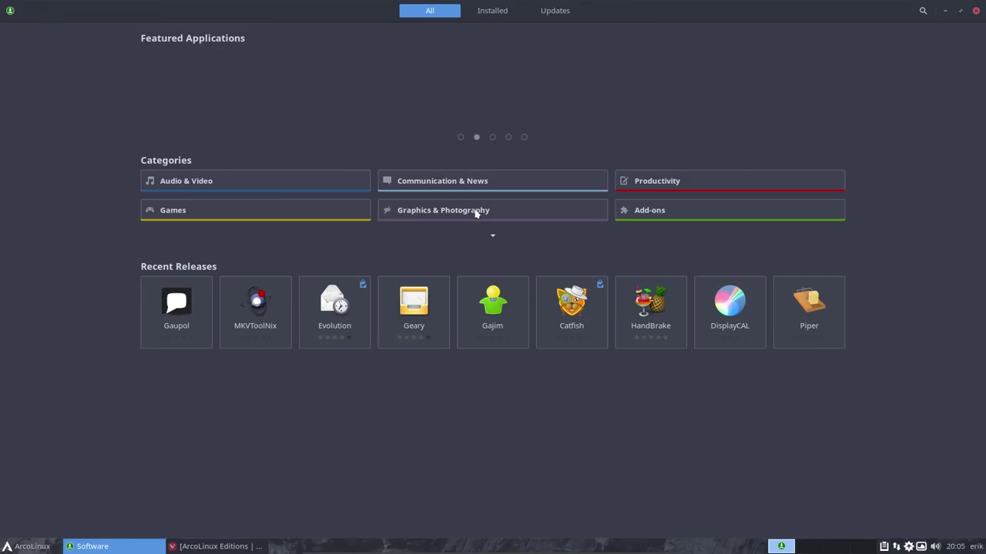
pyautogui.click(495, 239)
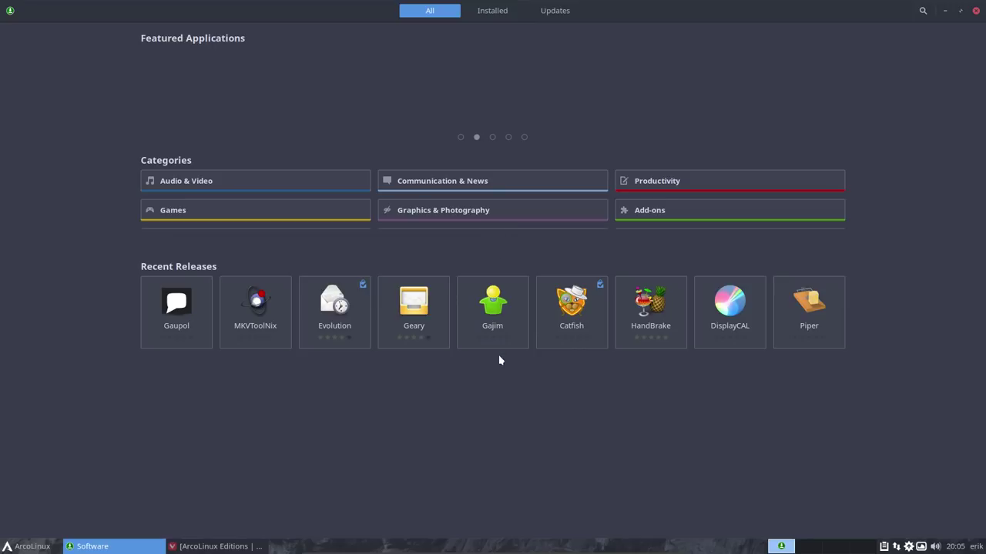
# Open the Productivity category from the software overview and show only its Word Processor applications
pyautogui.click(492, 138)
pyautogui.click(460, 137)
pyautogui.click(654, 183)
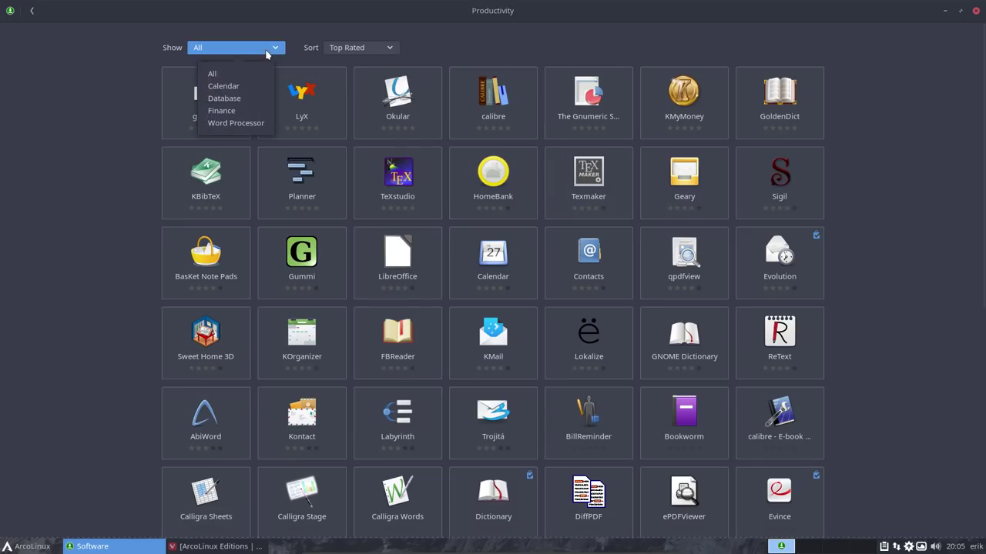
pyautogui.click(248, 124)
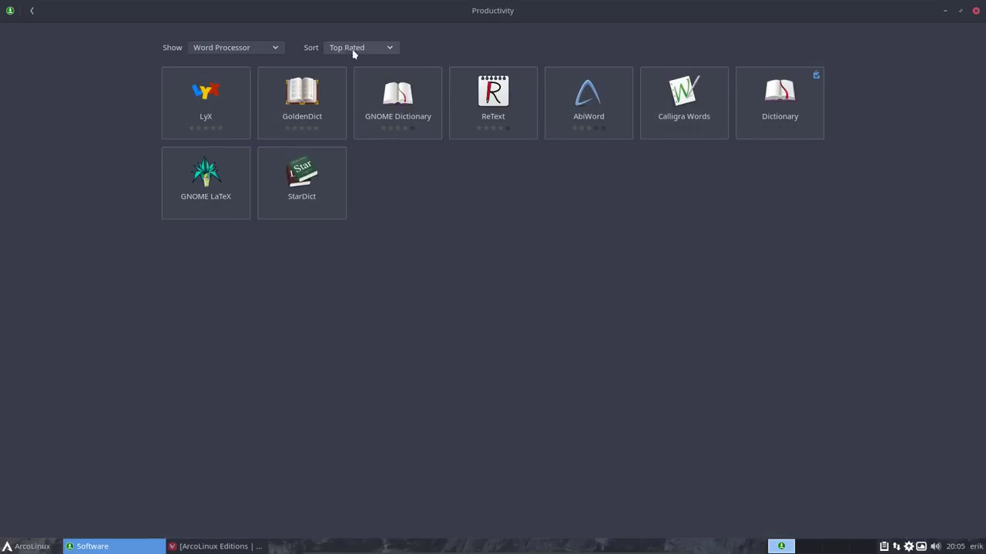
# Show all Productivity applications again and sort them by Name
pyautogui.click(275, 47)
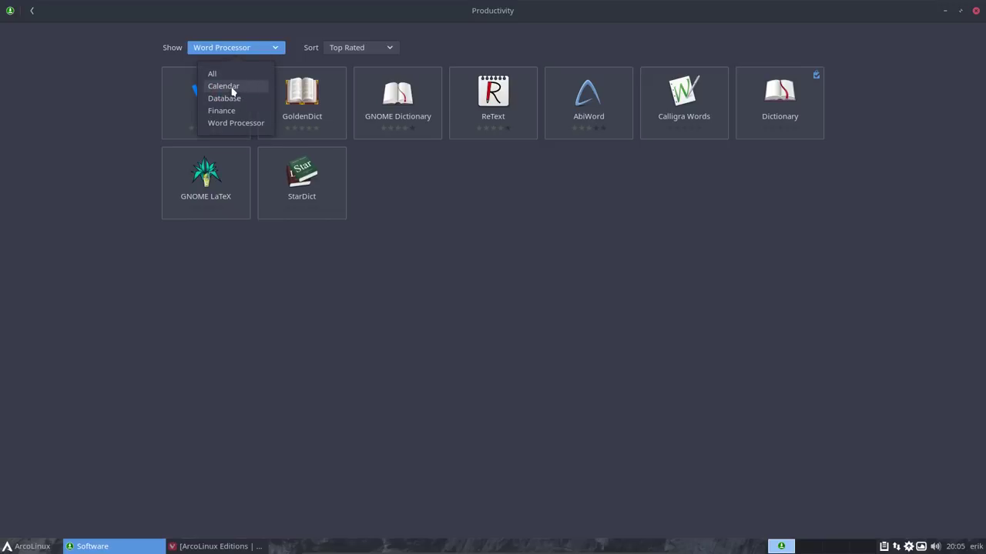
pyautogui.click(213, 74)
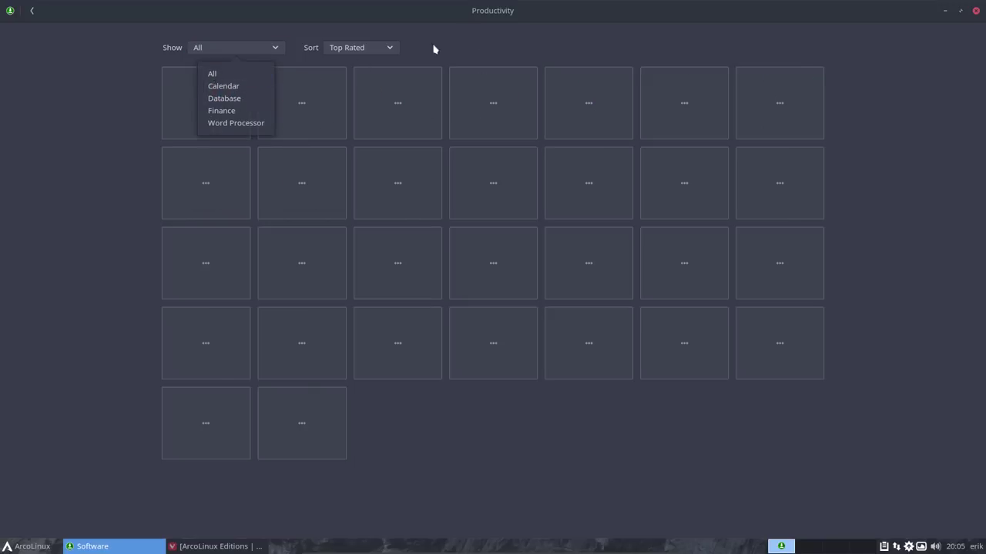
pyautogui.click(383, 51)
pyautogui.click(360, 87)
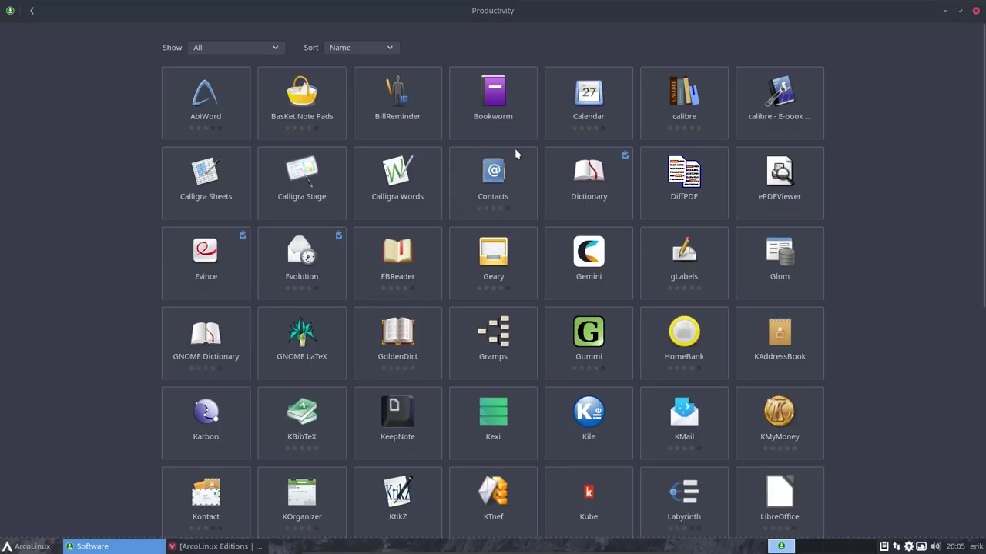
# Look through the name-sorted Productivity applications to the end of the list and close Software
pyautogui.scroll(-2, 507, 268)
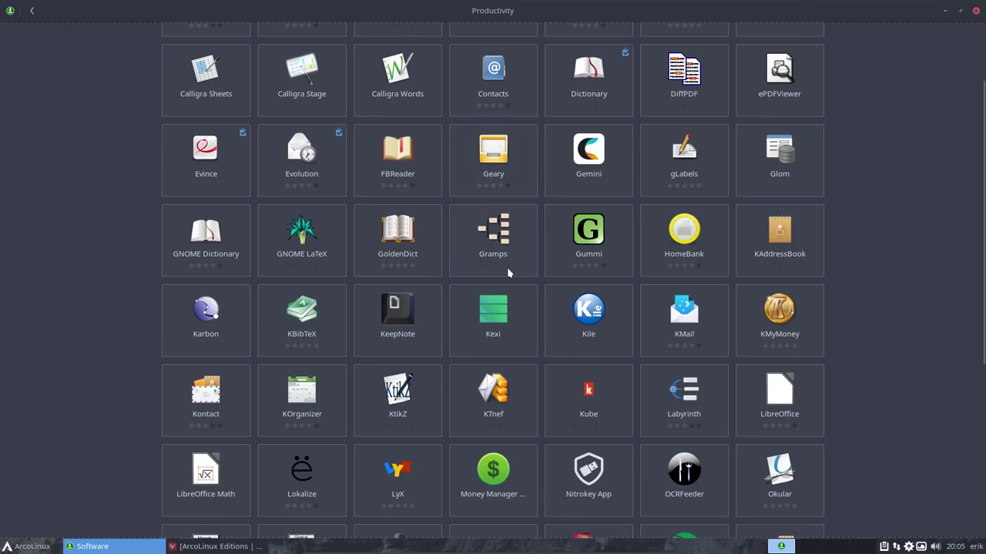
pyautogui.scroll(-2, 506, 267)
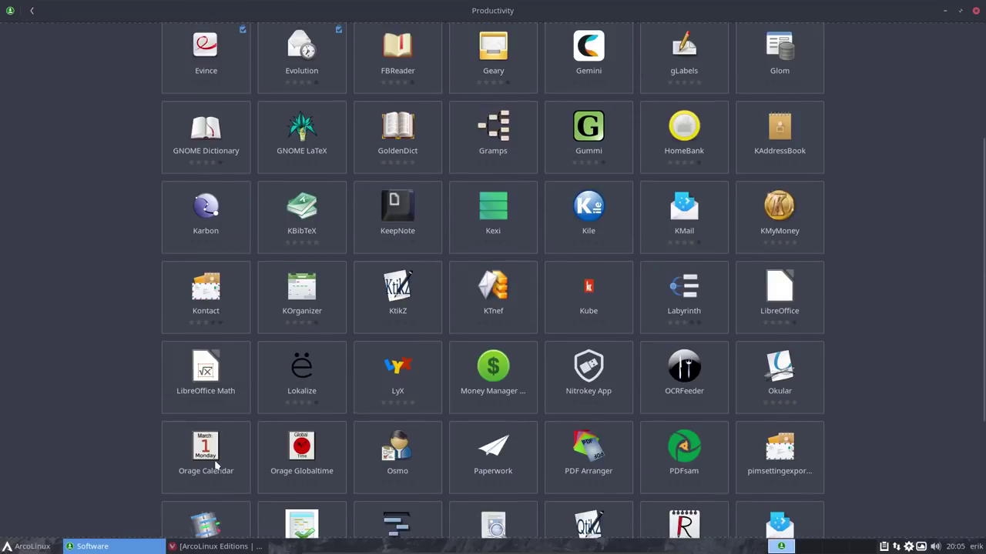
pyautogui.scroll(-1, 231, 412)
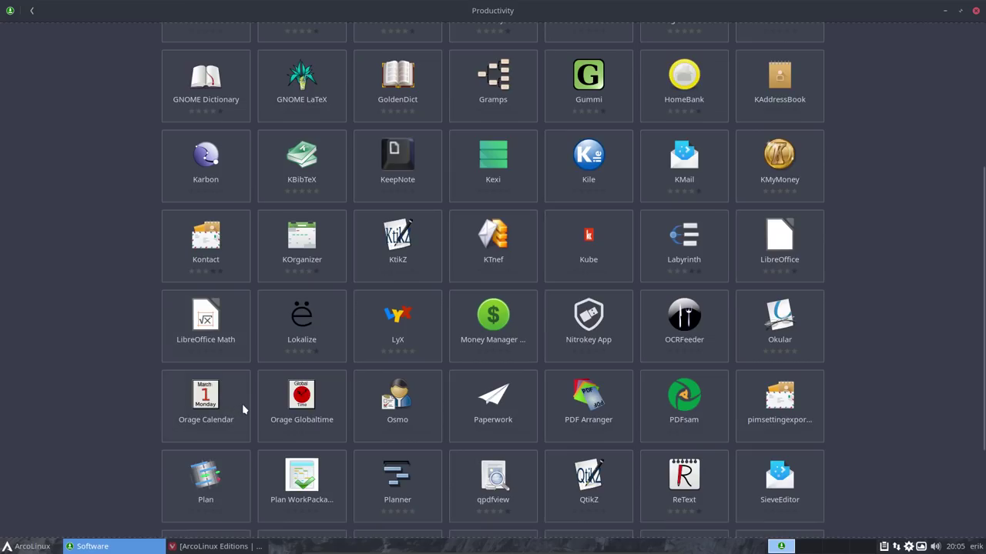
pyautogui.scroll(-3, 242, 404)
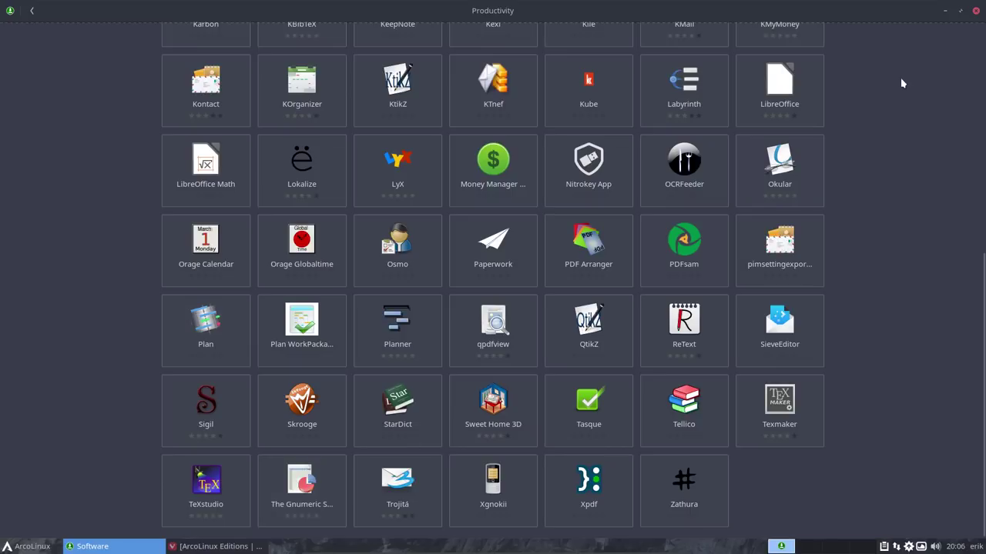
pyautogui.click(976, 11)
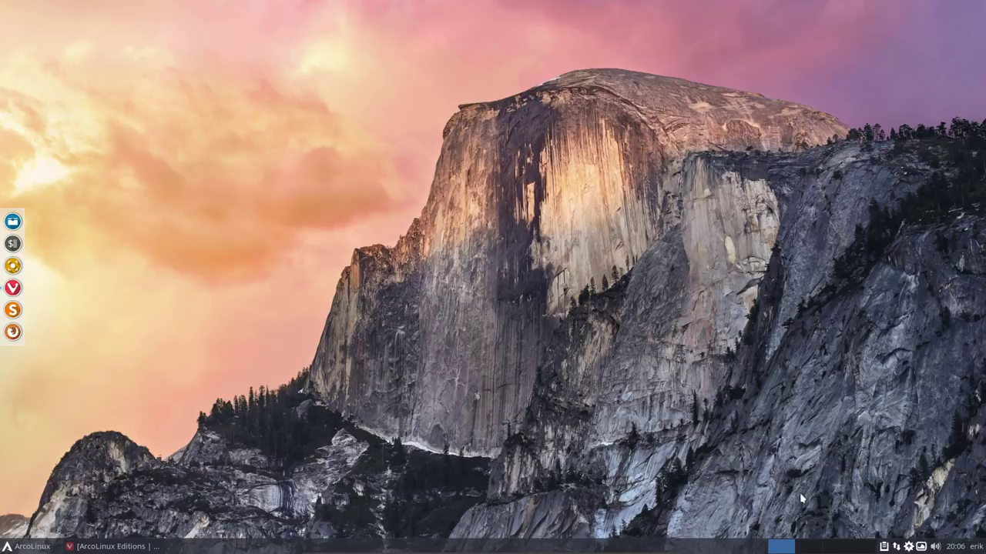
# Open the Package Manager, list its packages by category and maximize the window
pyautogui.click(909, 547)
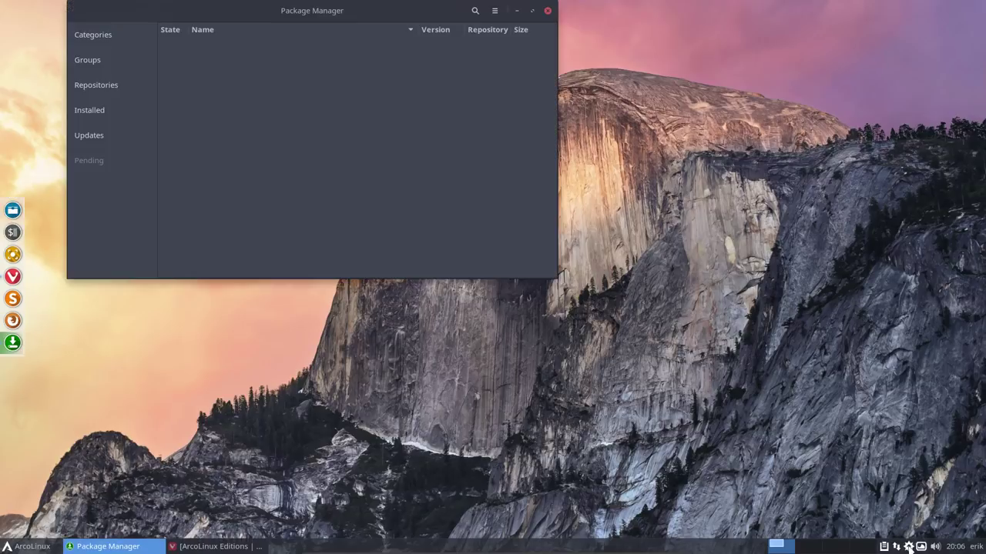
pyautogui.moveTo(334, 19); pyautogui.dragTo(432, 88)
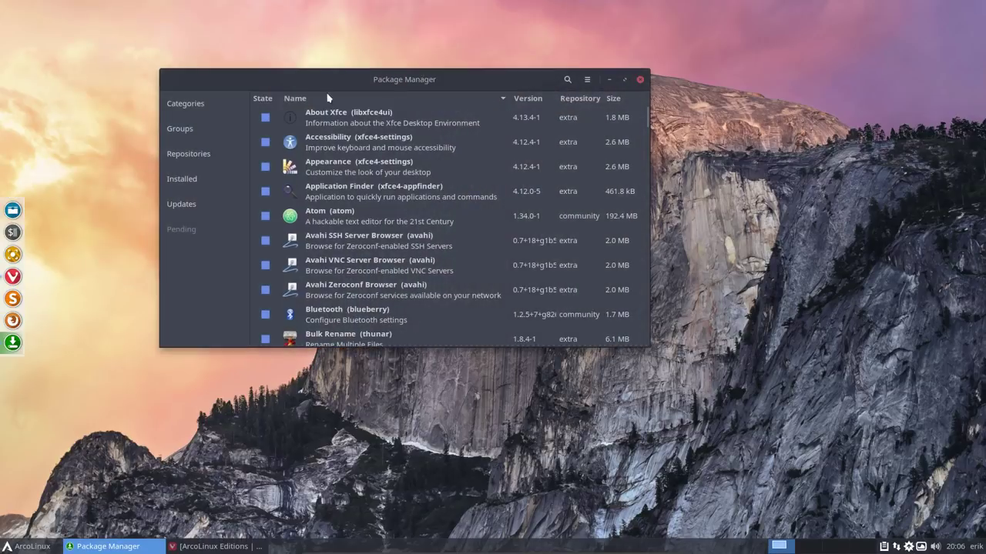
pyautogui.click(197, 105)
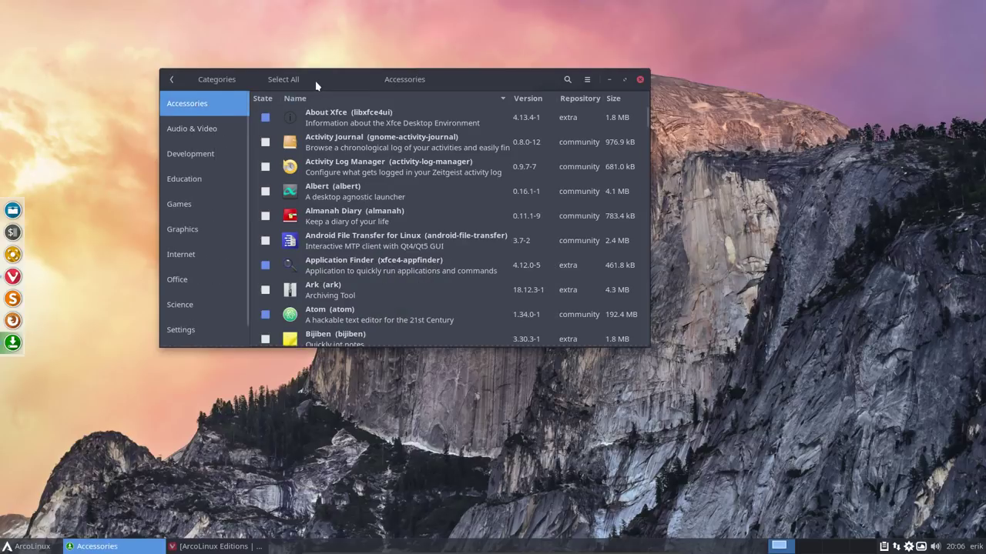
pyautogui.doubleClick(315, 80)
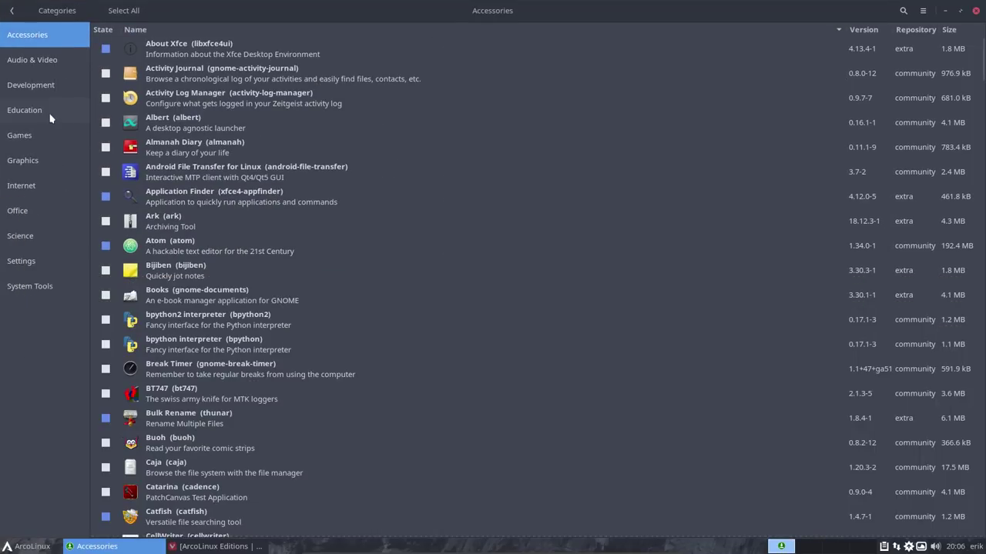
# Examine the packages in the Office category, from AbiWord down to the LibreOffice entries
pyautogui.click(36, 222)
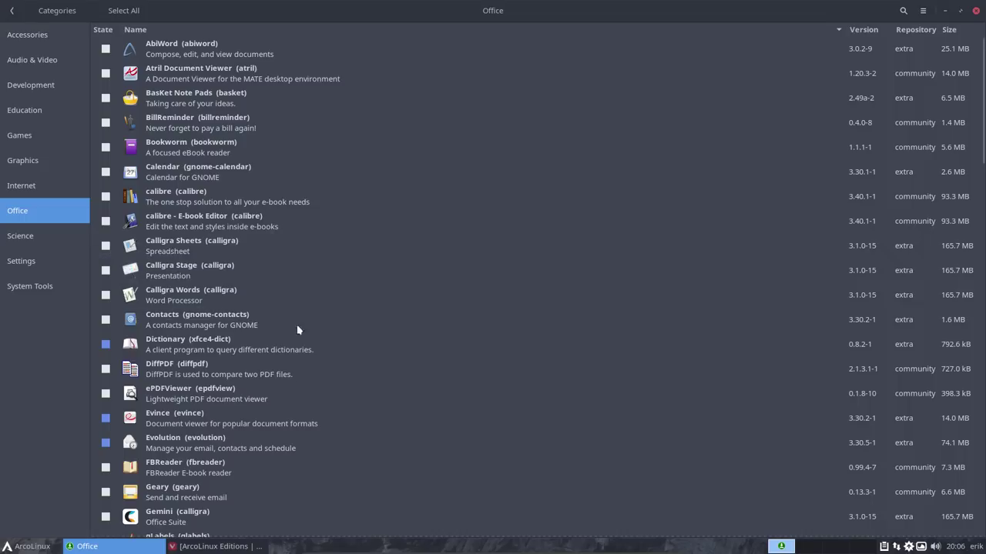
pyautogui.scroll(-1, 332, 326)
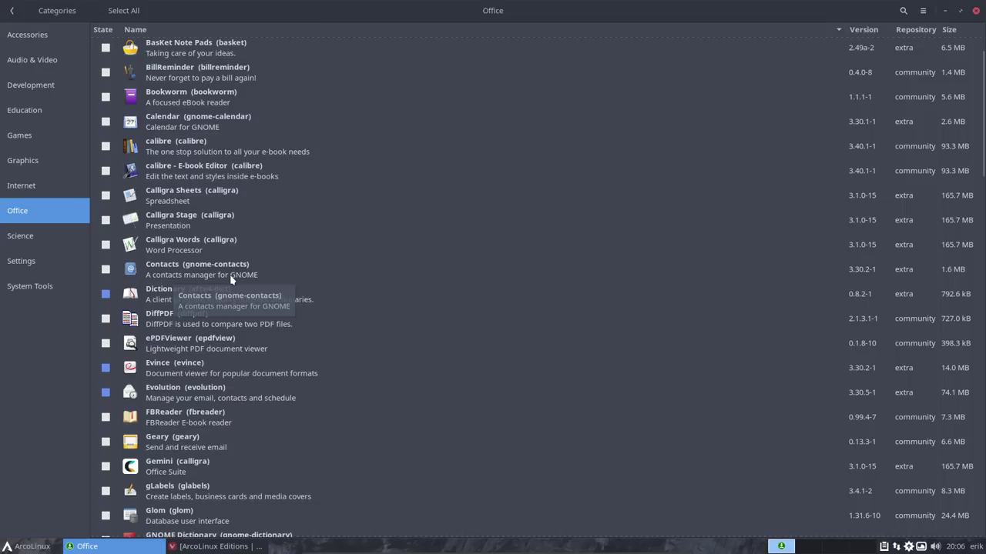
pyautogui.scroll(-3, 186, 284)
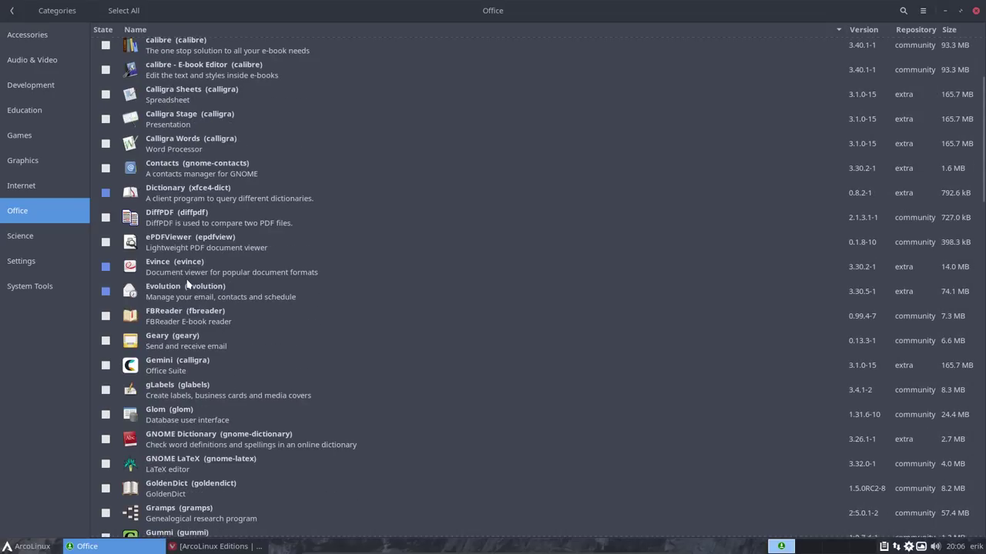
pyautogui.scroll(-5, 186, 284)
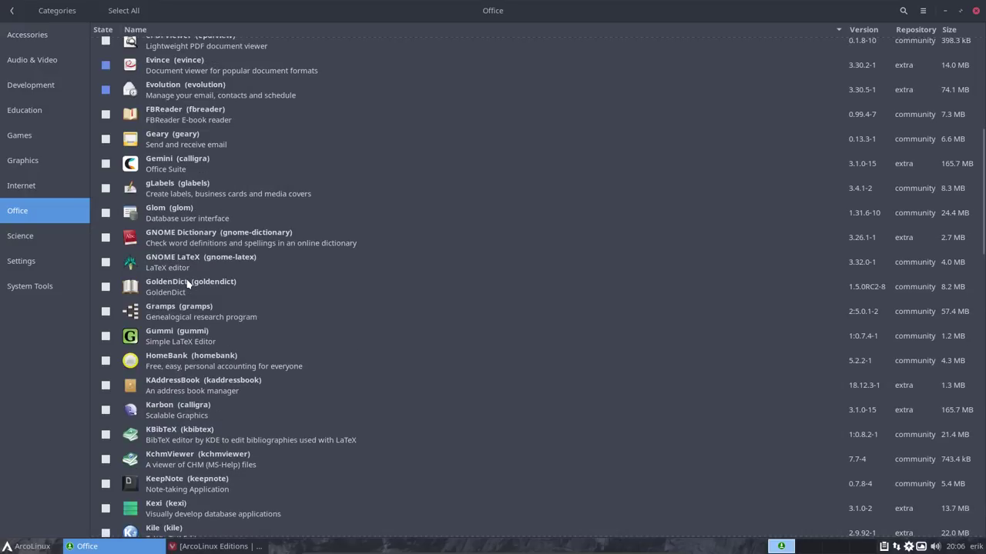
pyautogui.scroll(-3, 187, 285)
pyautogui.scroll(-5, 187, 284)
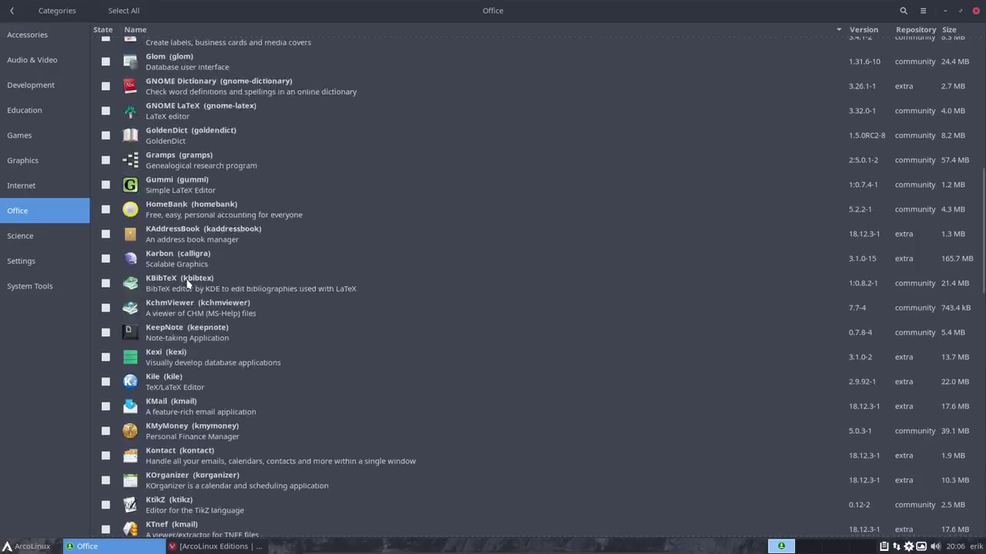
pyautogui.scroll(-1, 186, 284)
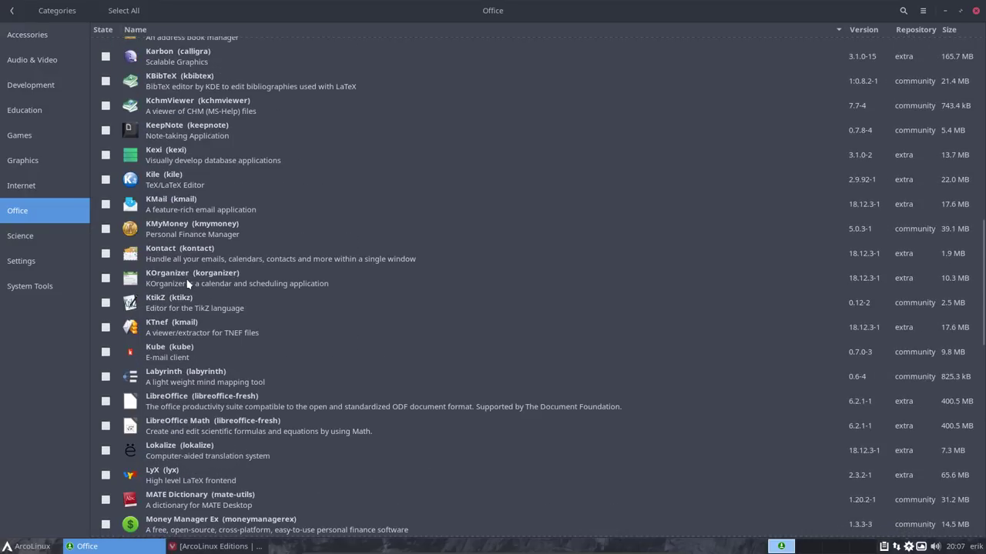
pyautogui.scroll(-1, 186, 285)
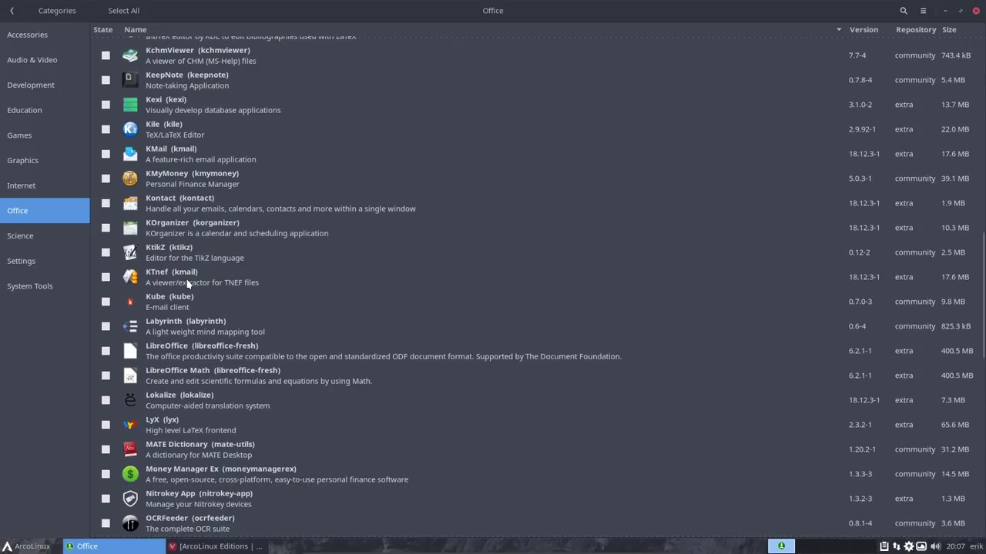
pyautogui.scroll(-2, 187, 284)
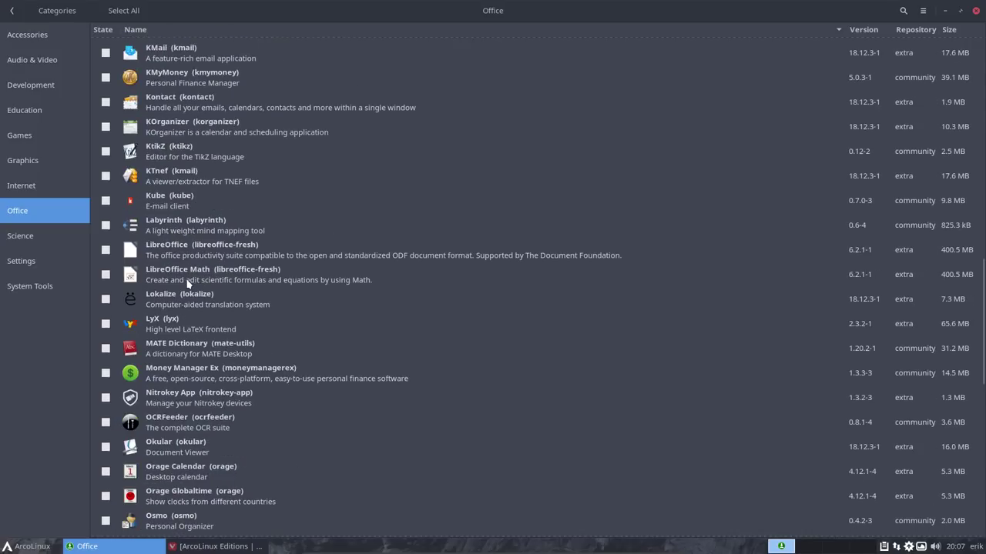
# Mark the Kube e-mail client for installation and clear the mark again
pyautogui.click(106, 201)
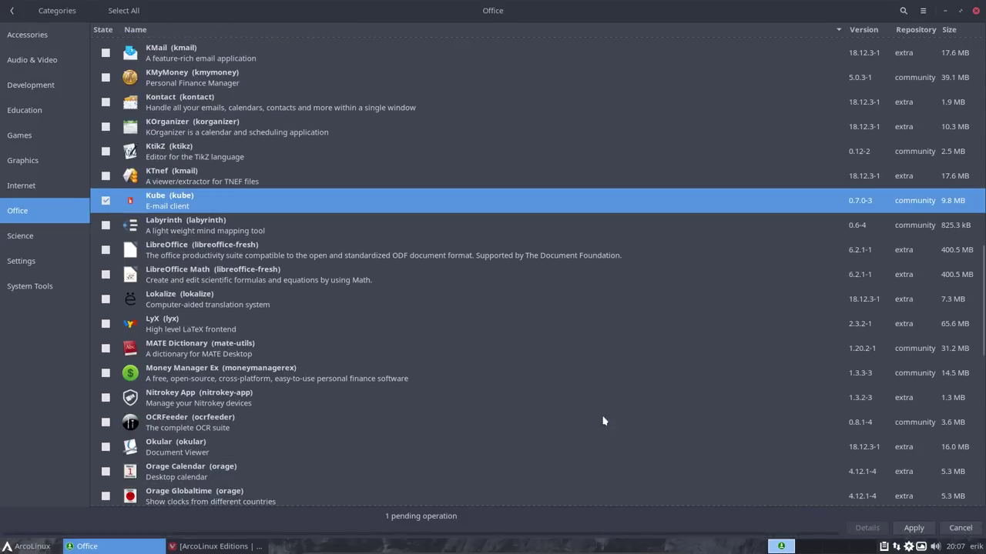
pyautogui.click(105, 200)
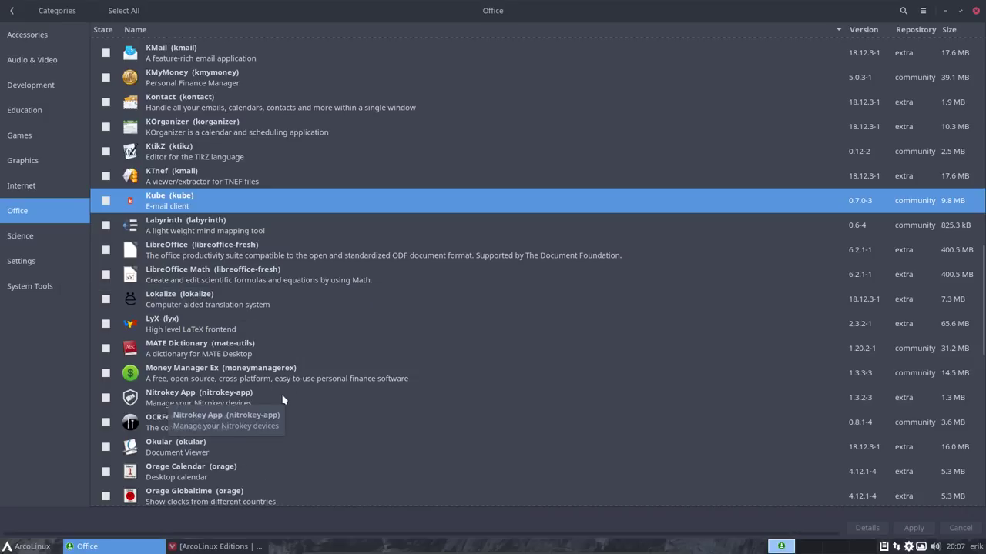
# Look through the remaining Office packages down to Zathura and close the Package Manager
pyautogui.scroll(-1, 283, 400)
pyautogui.scroll(-3, 283, 399)
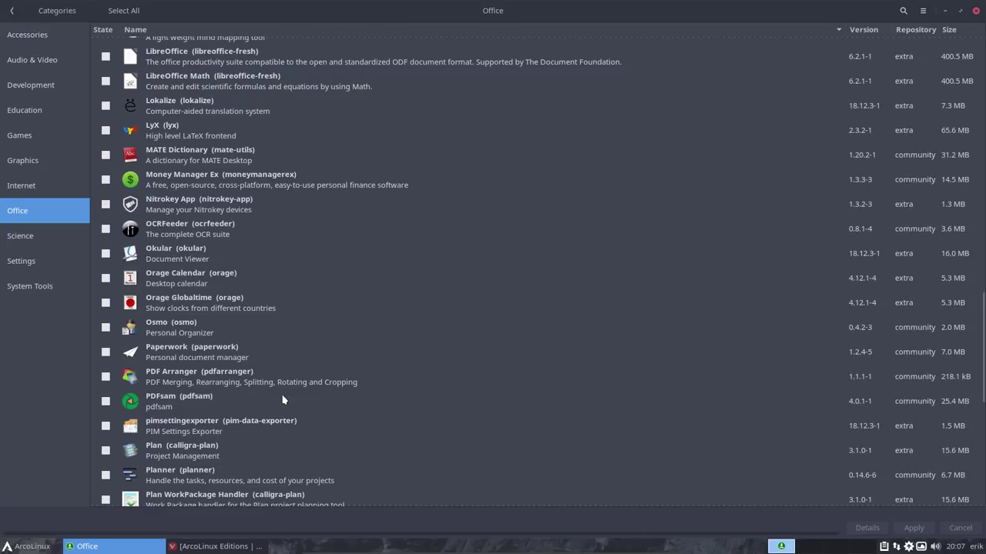
pyautogui.scroll(-1, 283, 399)
pyautogui.scroll(-3, 283, 400)
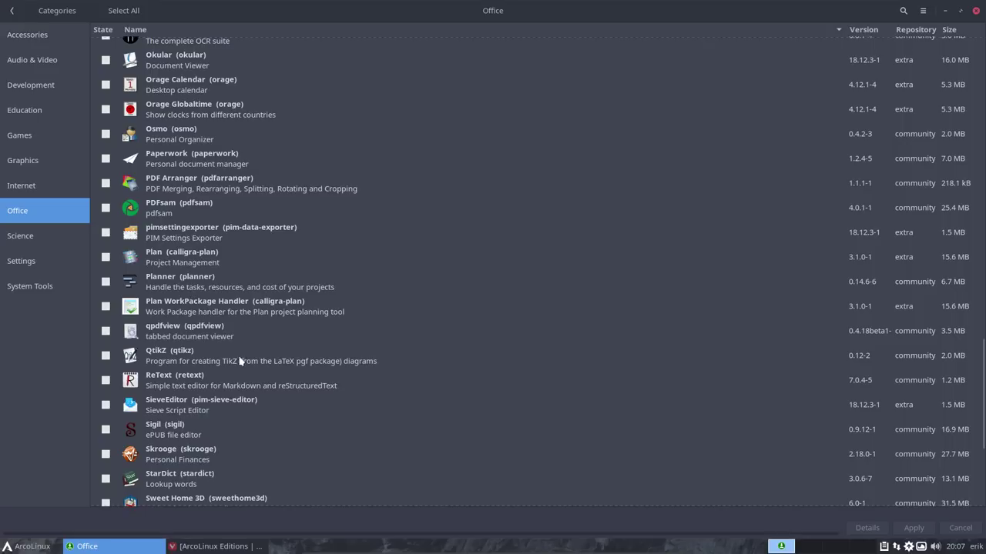
pyautogui.scroll(-3, 242, 367)
pyautogui.scroll(-3, 241, 368)
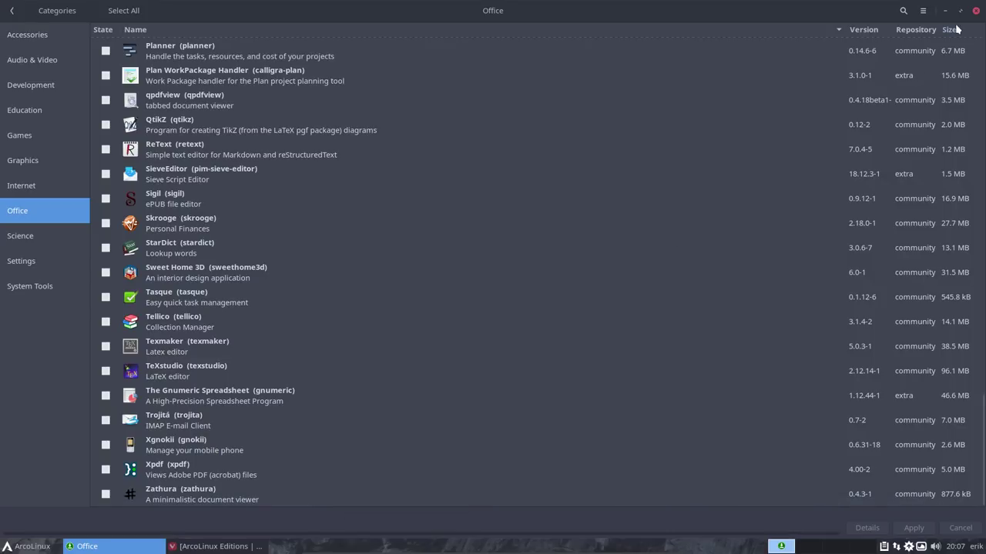
pyautogui.click(976, 11)
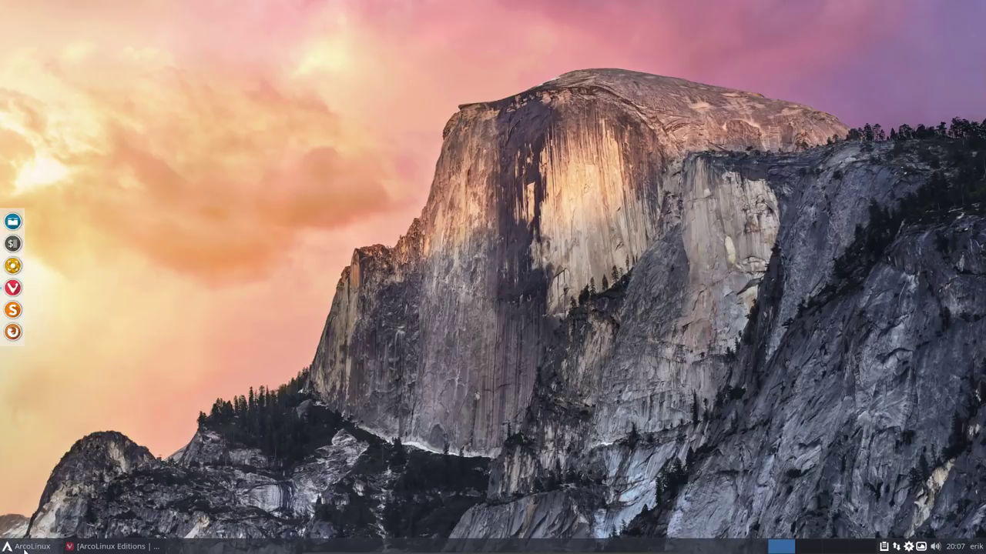
# Switch to the Vivaldi browser window and open a new tab
pyautogui.click(51, 546)
pyautogui.click(50, 547)
pyautogui.click(89, 549)
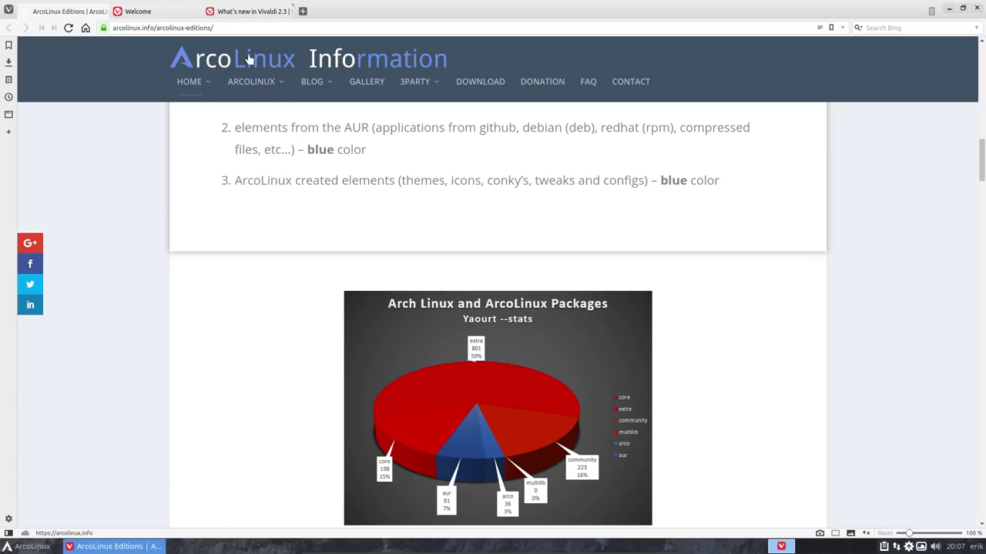
pyautogui.click(303, 12)
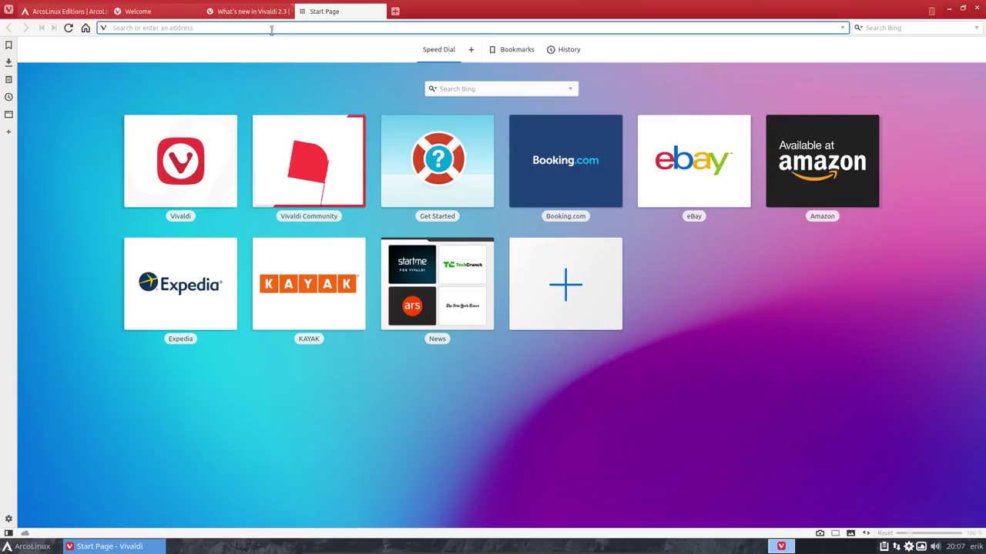
# Search the web for "best office suite linux" with the default search engine
pyautogui.write('best')
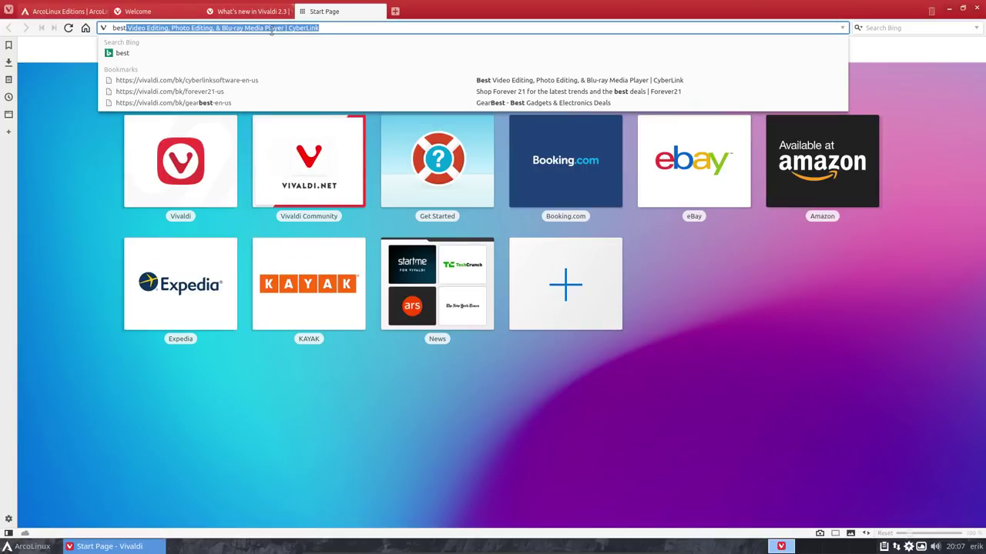
pyautogui.write(' office ')
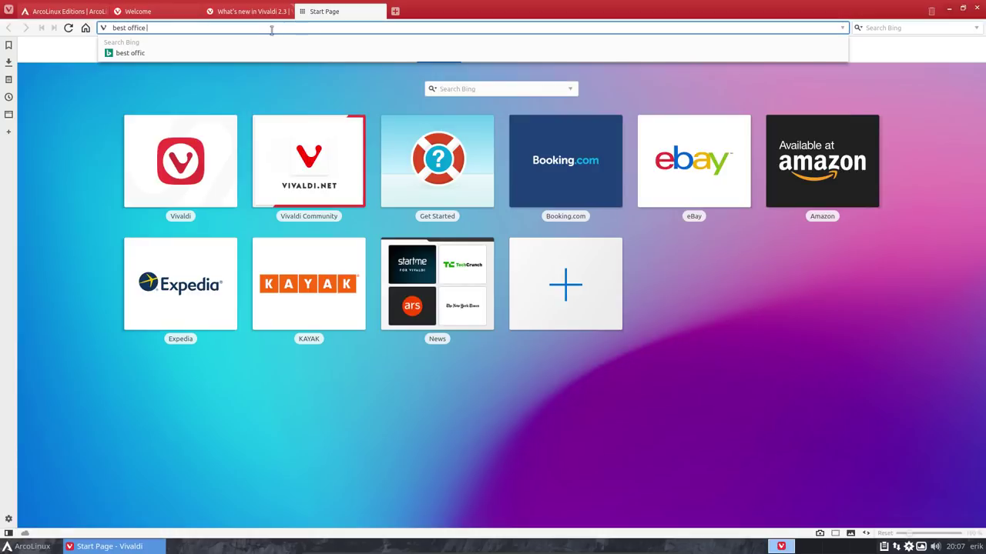
pyautogui.write('suite linux')
pyautogui.press('Return')
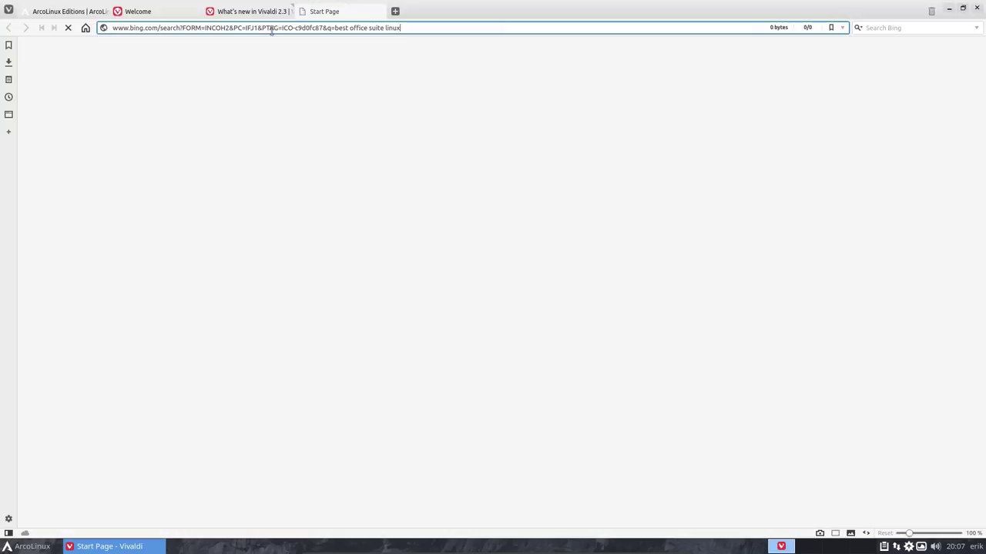
# Replace the Bing results page with google.be in the same tab
pyautogui.click(200, 30)
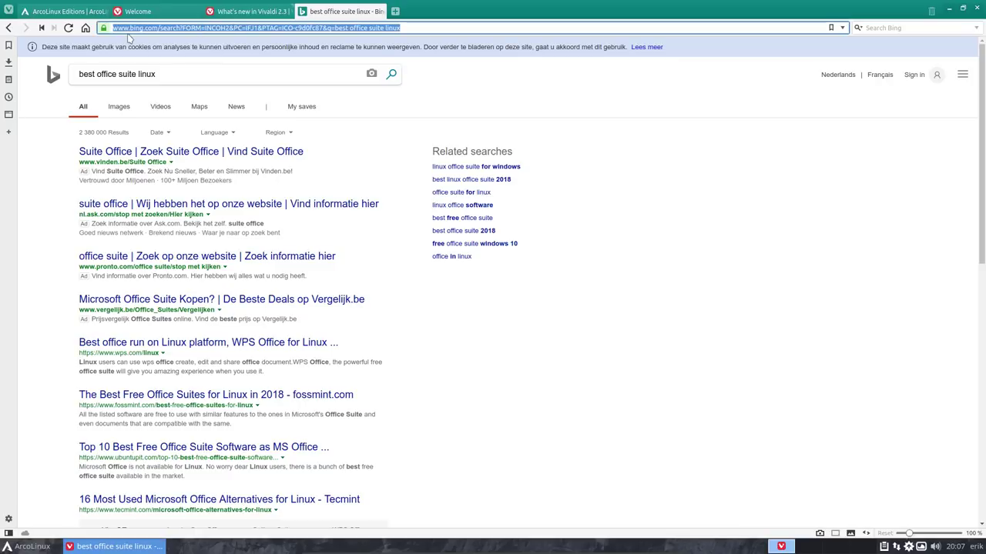
pyautogui.write('google.be')
pyautogui.press('Return')
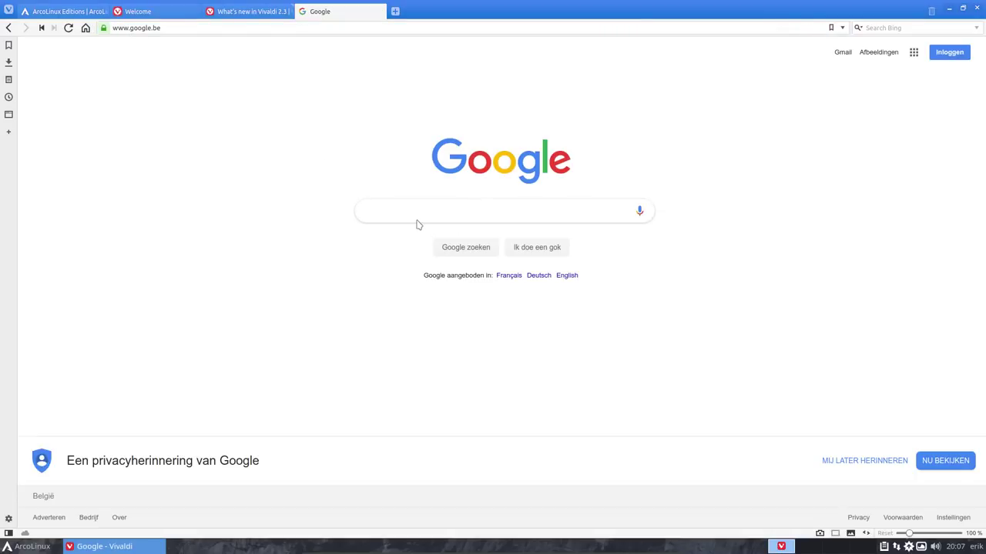
# Search Google for "best office suite linux"
pyautogui.click(416, 208)
pyautogui.write('be')
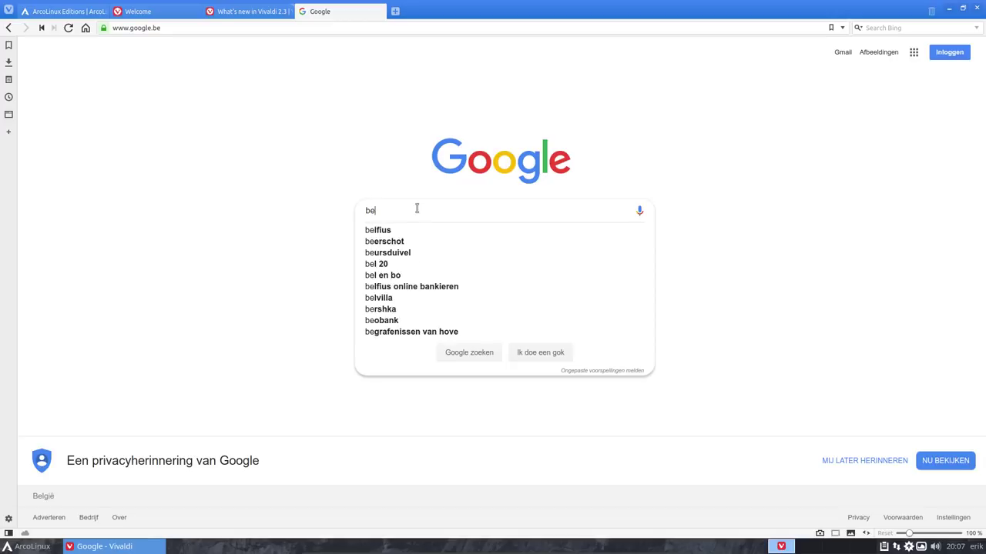
pyautogui.write('st office suite lin')
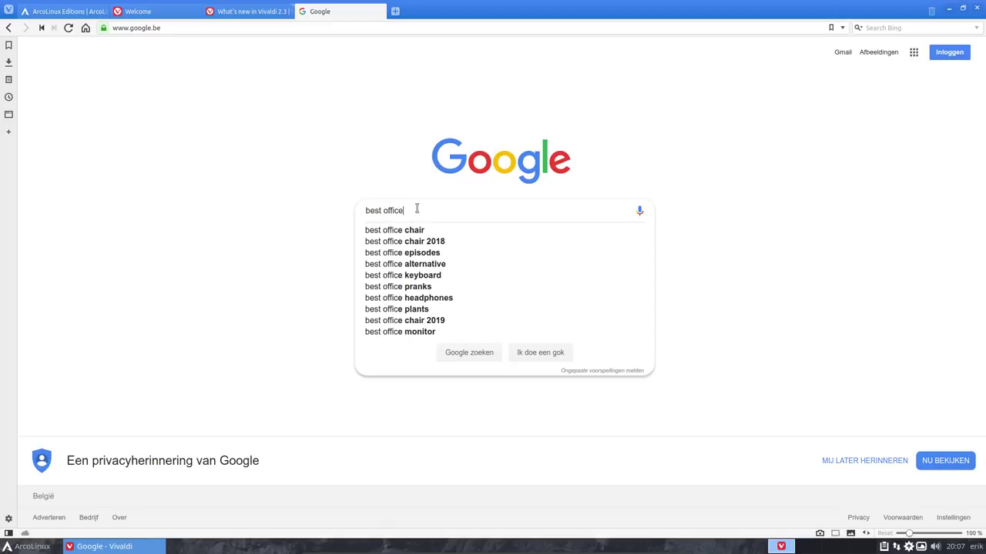
pyautogui.press('BackSpace')
pyautogui.press('BackSpace')
pyautogui.press('BackSpace')
pyautogui.press('BackSpace')
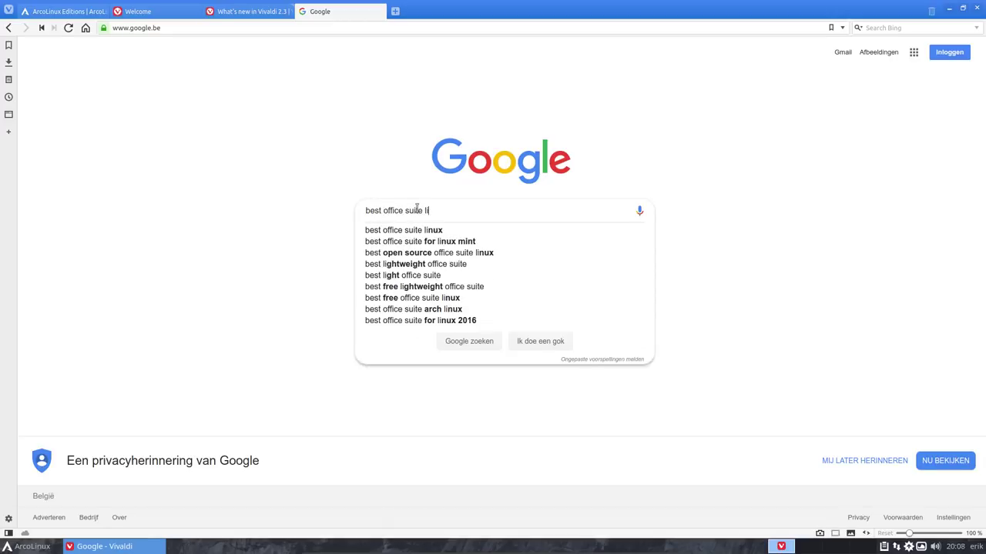
pyautogui.press('Down')
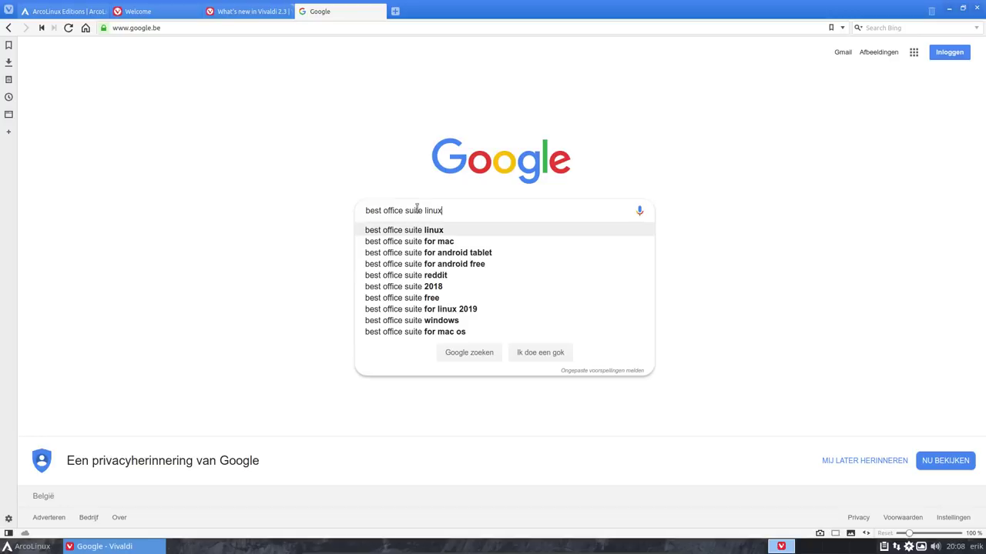
pyautogui.press('Return')
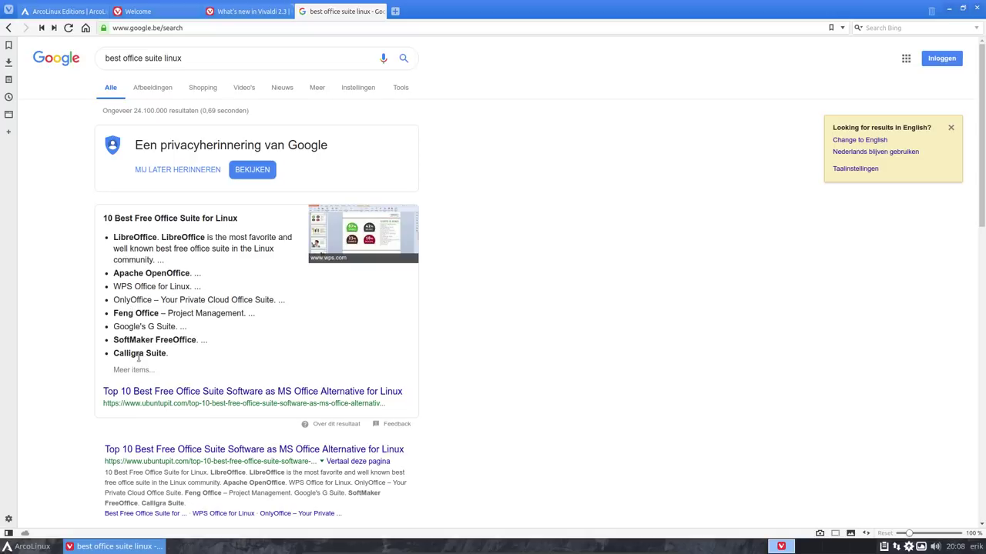
# Open the ubuntupit.com result on the top 10 free office suites for Linux and return to the search results
pyautogui.scroll(-2, 138, 357)
pyautogui.scroll(-1, 159, 258)
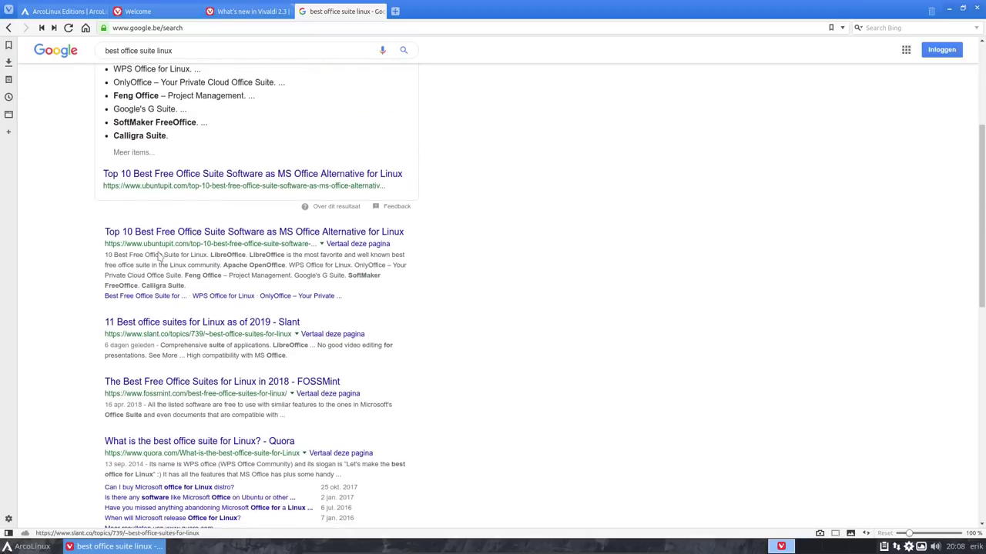
pyautogui.click(184, 233)
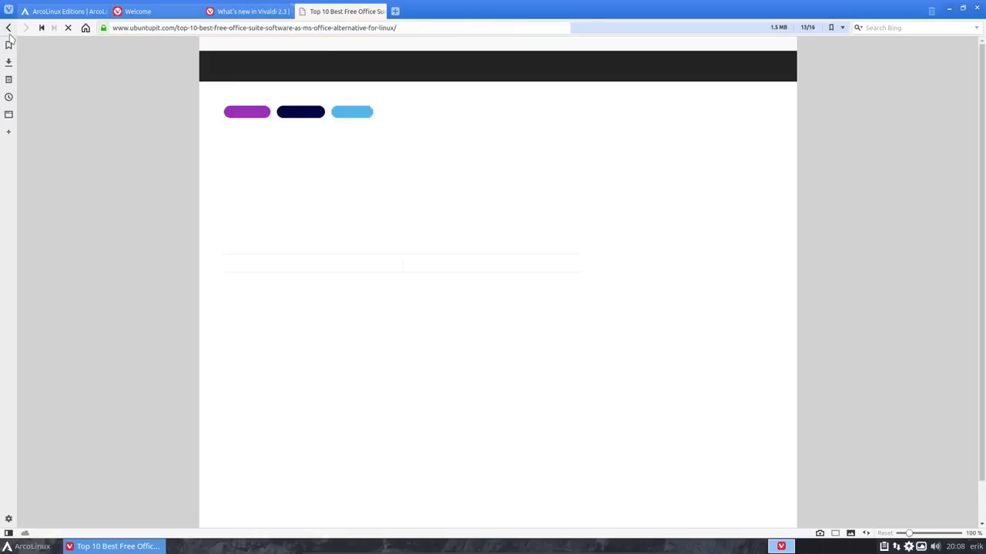
pyautogui.click(10, 29)
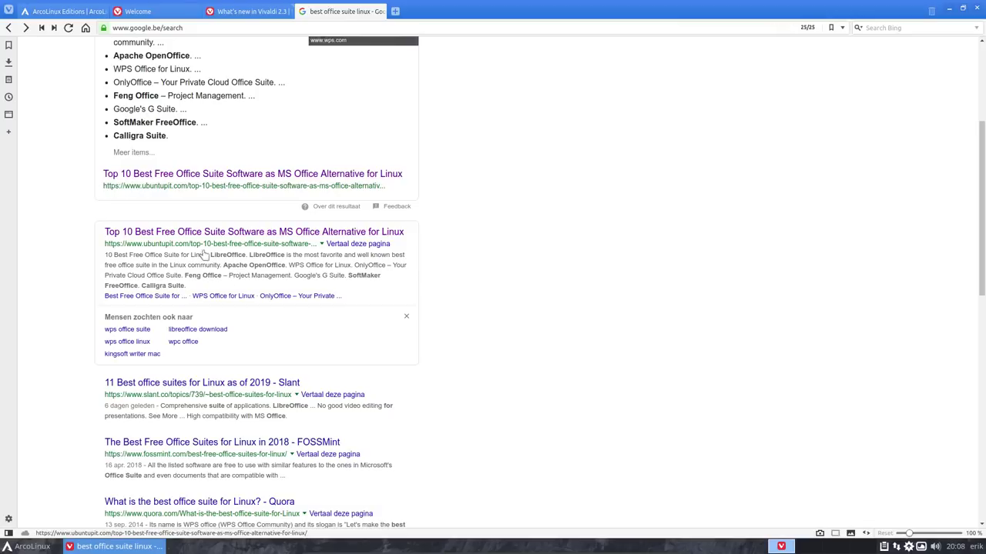
# Open the Slant result on the 11 best office suites for Linux and accept its ads notice
pyautogui.click(188, 384)
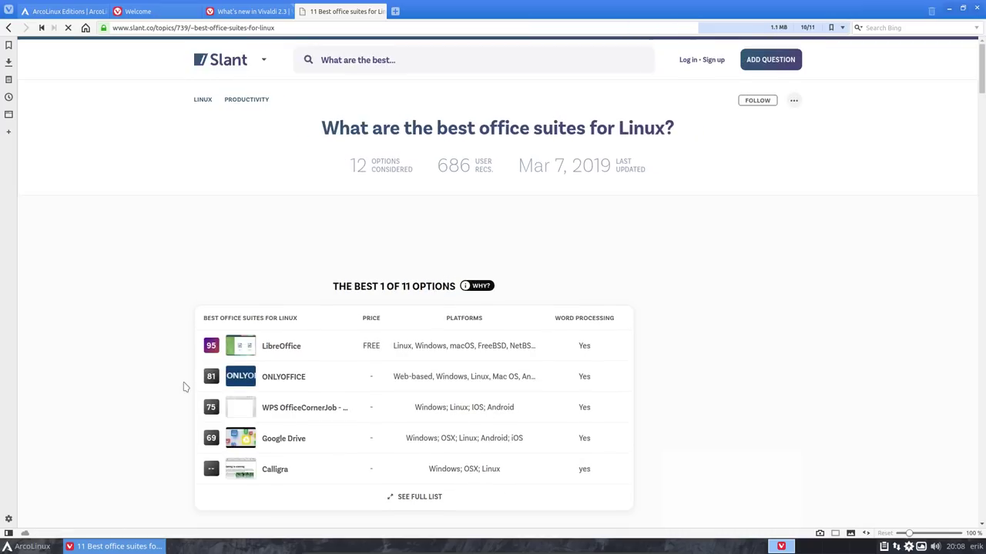
pyautogui.scroll(-2, 189, 387)
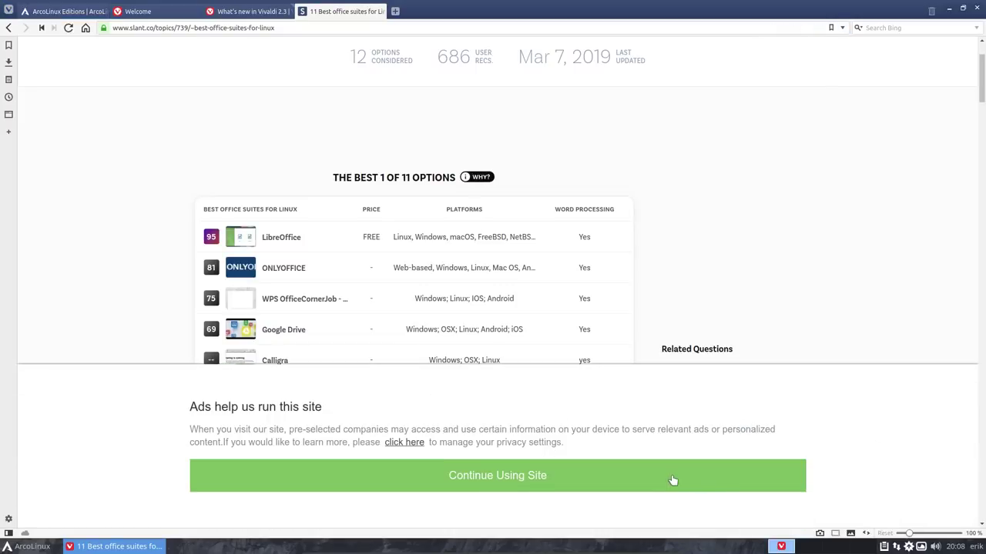
pyautogui.click(660, 479)
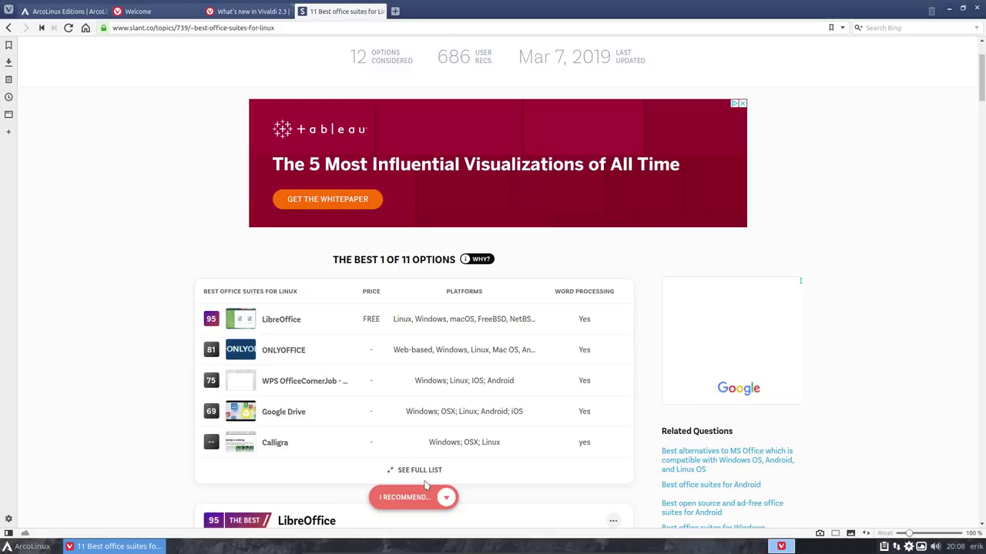
# View Slant's full list of Linux office suites, close it and return to the Google results
pyautogui.click(417, 471)
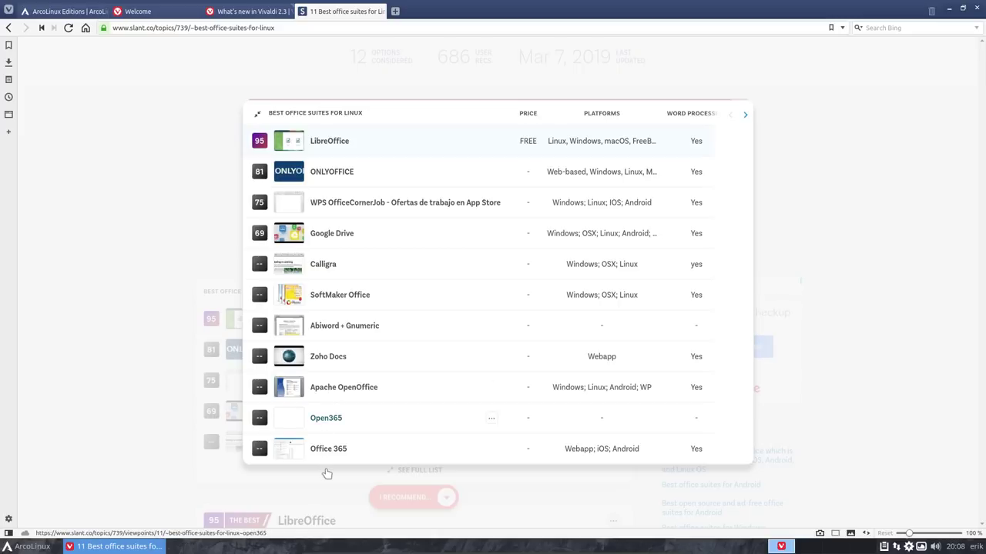
pyautogui.click(101, 414)
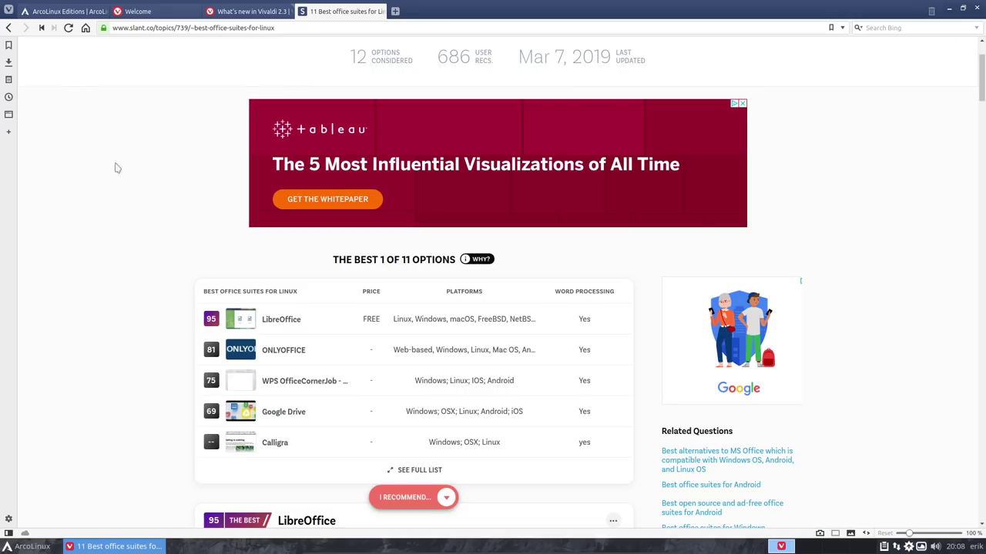
pyautogui.click(10, 29)
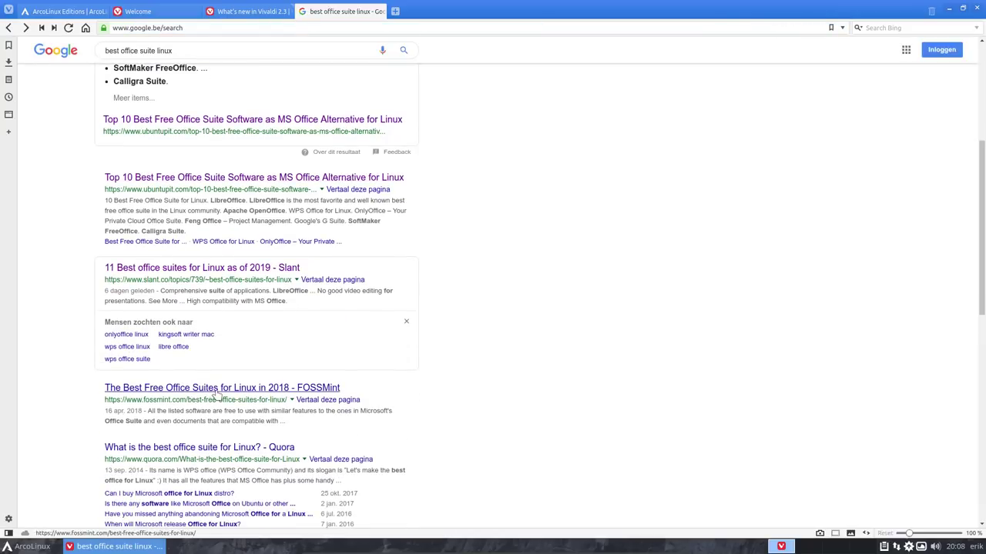
# Open the FOSSMint article on the best free office suites for Linux in 2018 and read its entries down to Calligra Suite
pyautogui.click(216, 394)
pyautogui.scroll(-3, 215, 396)
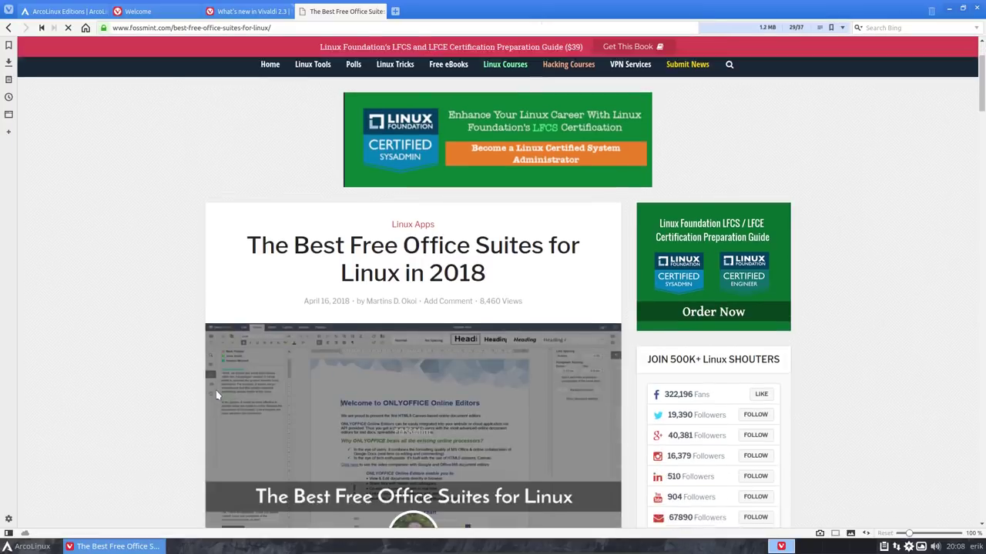
pyautogui.scroll(-10, 152, 342)
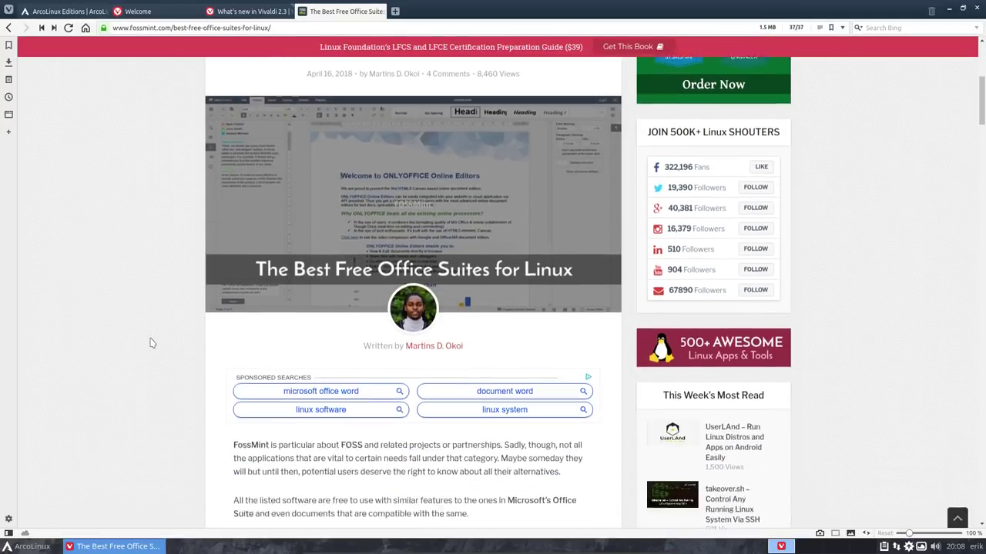
pyautogui.scroll(-3, 152, 343)
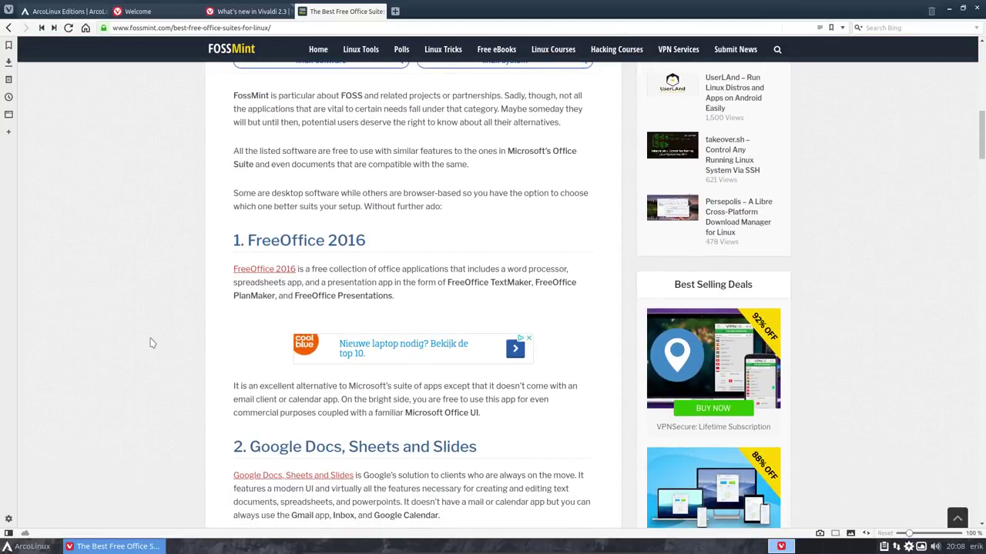
pyautogui.scroll(-3, 152, 342)
pyautogui.scroll(-10, 152, 343)
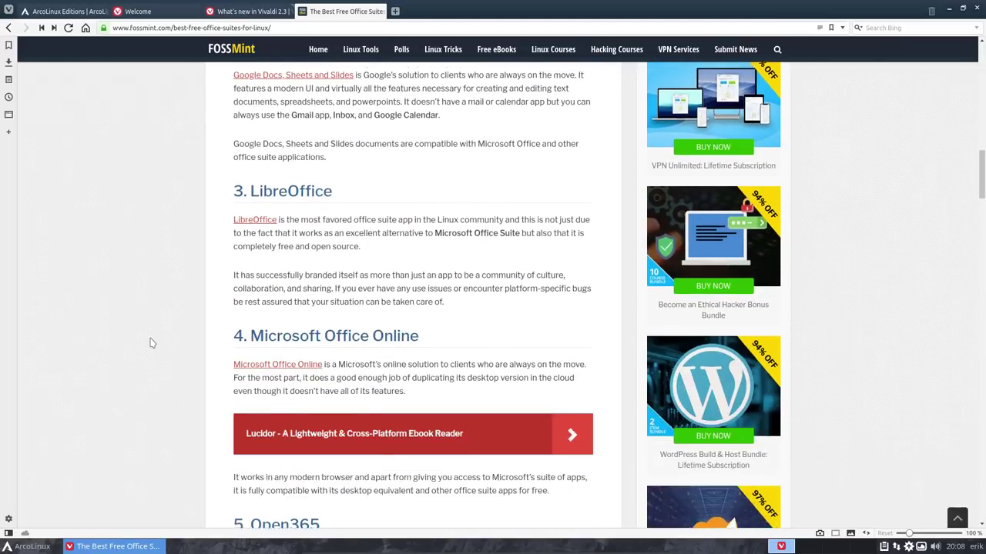
pyautogui.scroll(-5, 152, 342)
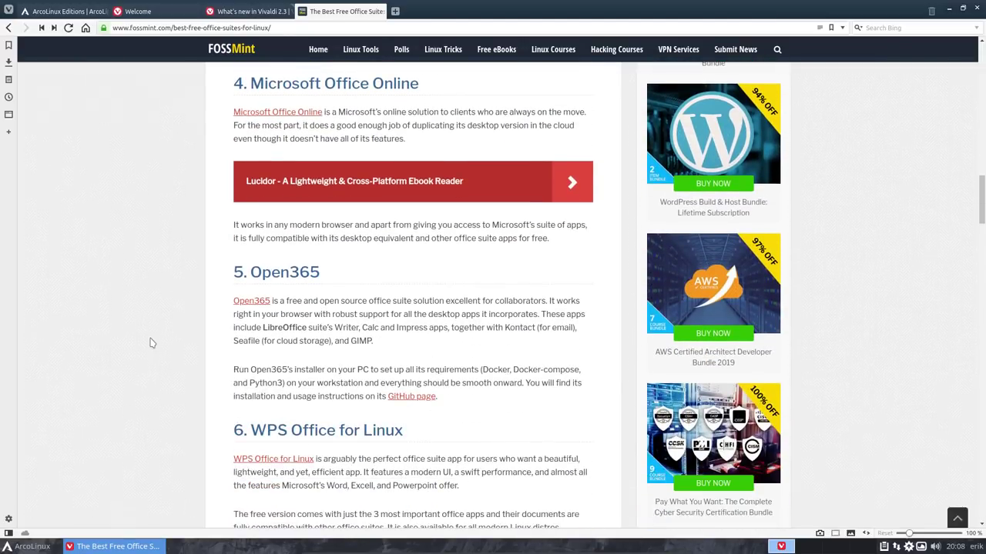
pyautogui.scroll(-2, 152, 343)
pyautogui.scroll(-1, 152, 343)
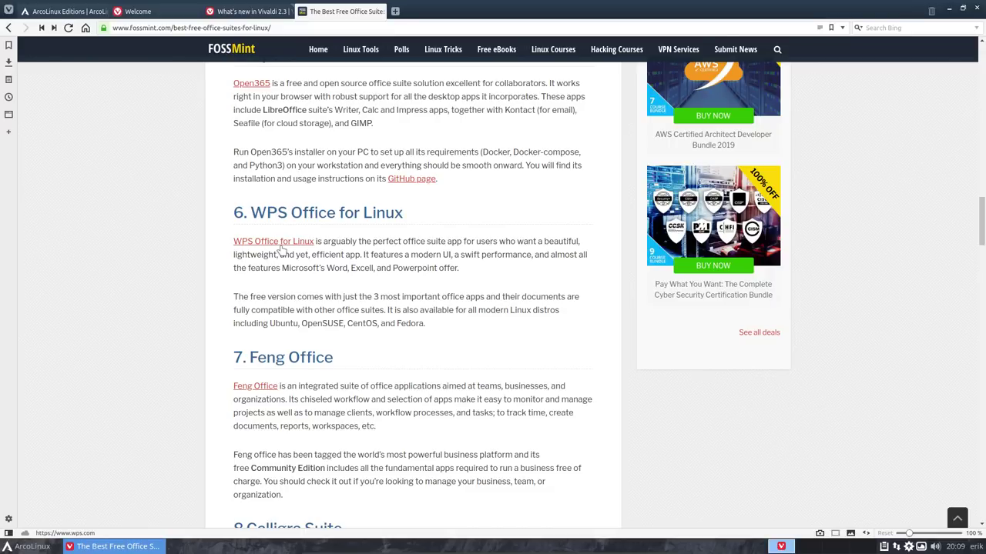
pyautogui.scroll(-3, 210, 296)
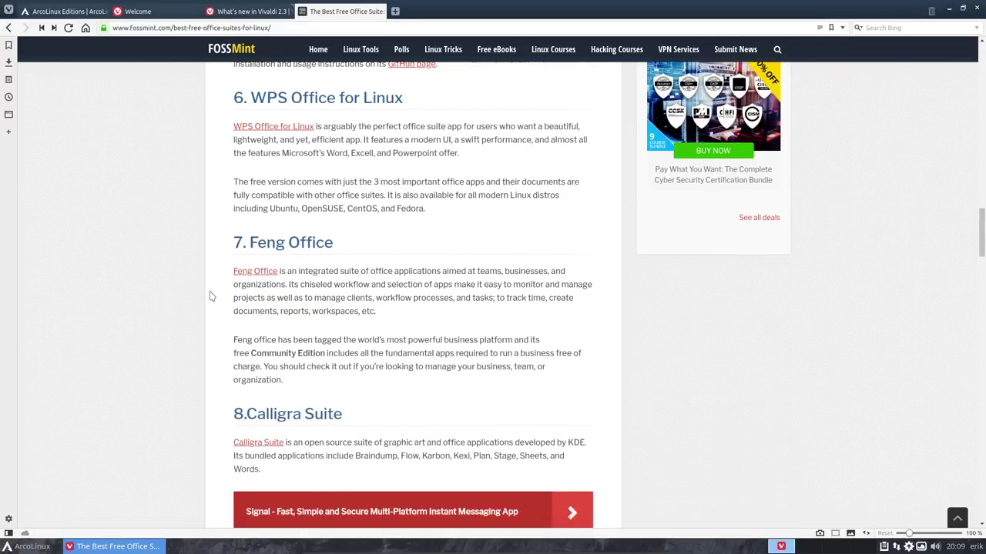